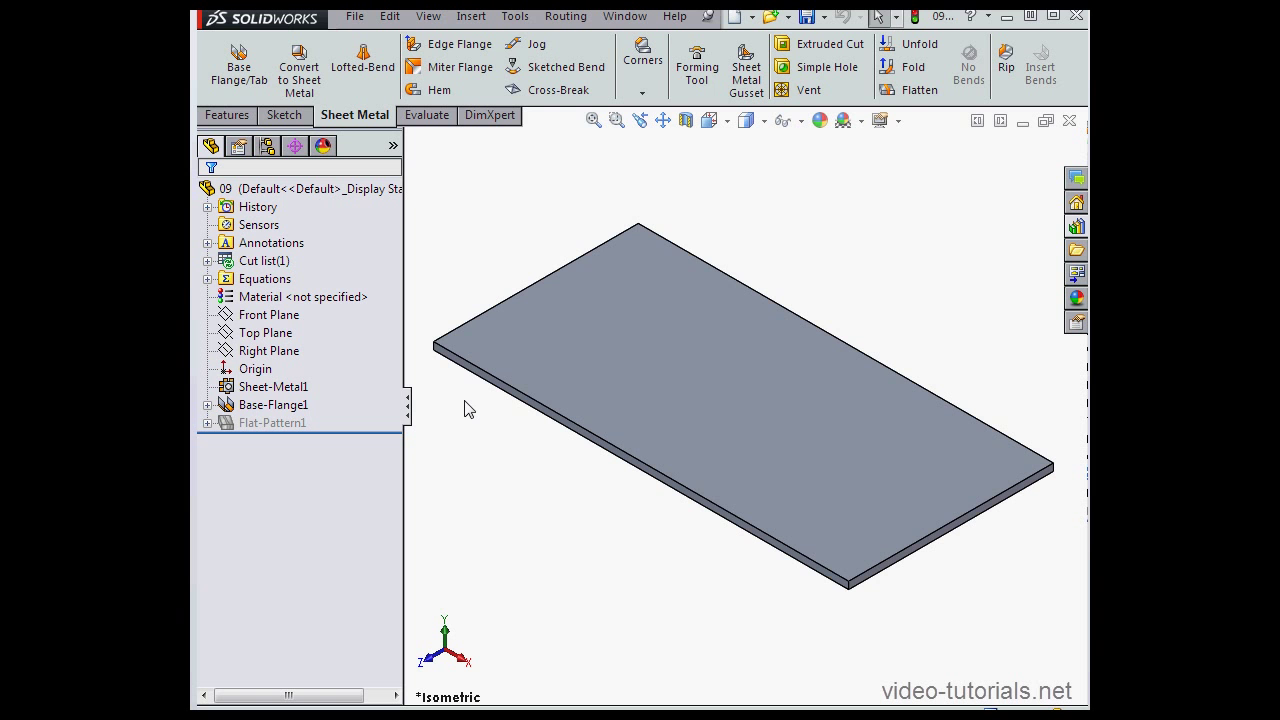
Add a 13 mm edge flange on the plate's long front edge with Offset unchecked
click(459, 47)
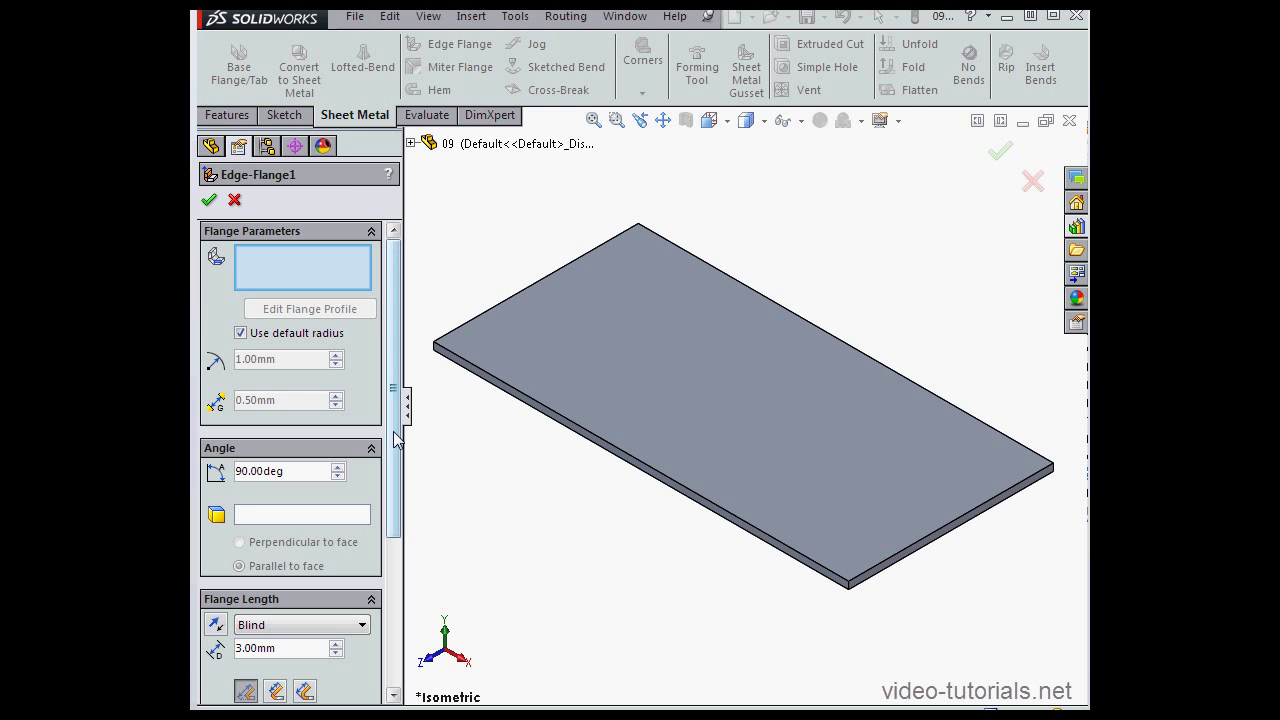
click(568, 430)
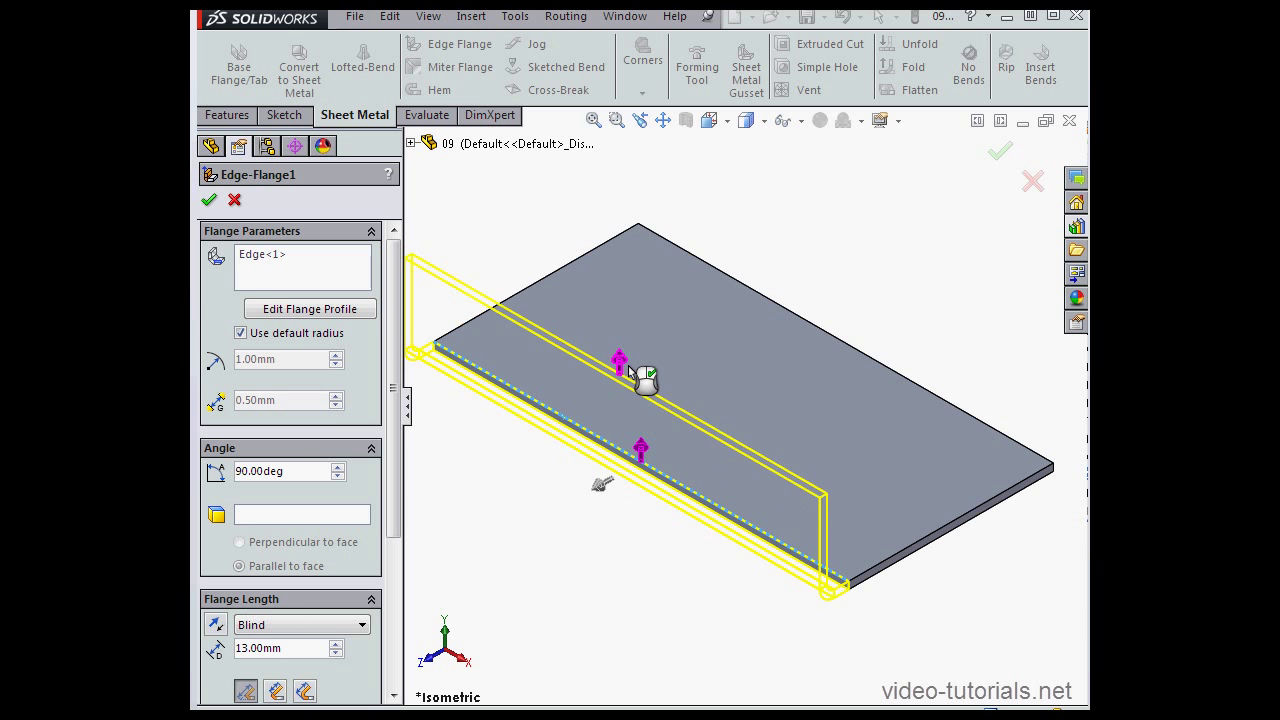
click(628, 365)
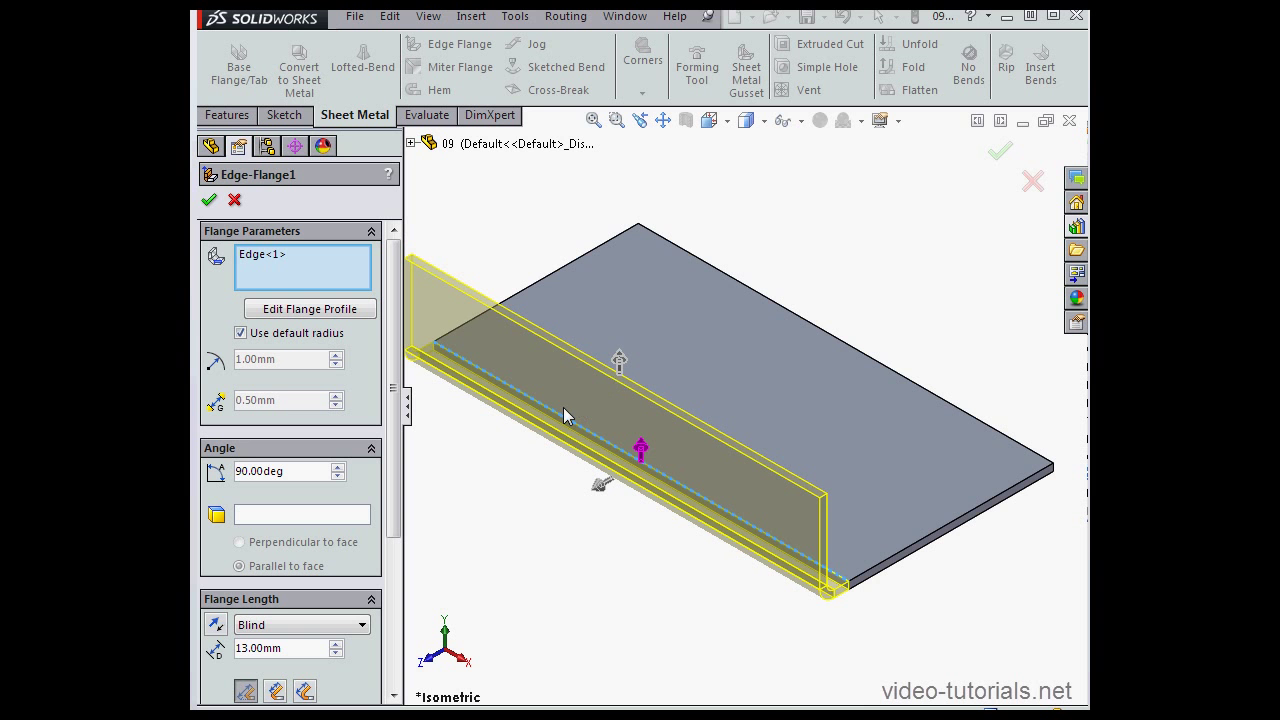
scroll(385, 627, down, 5)
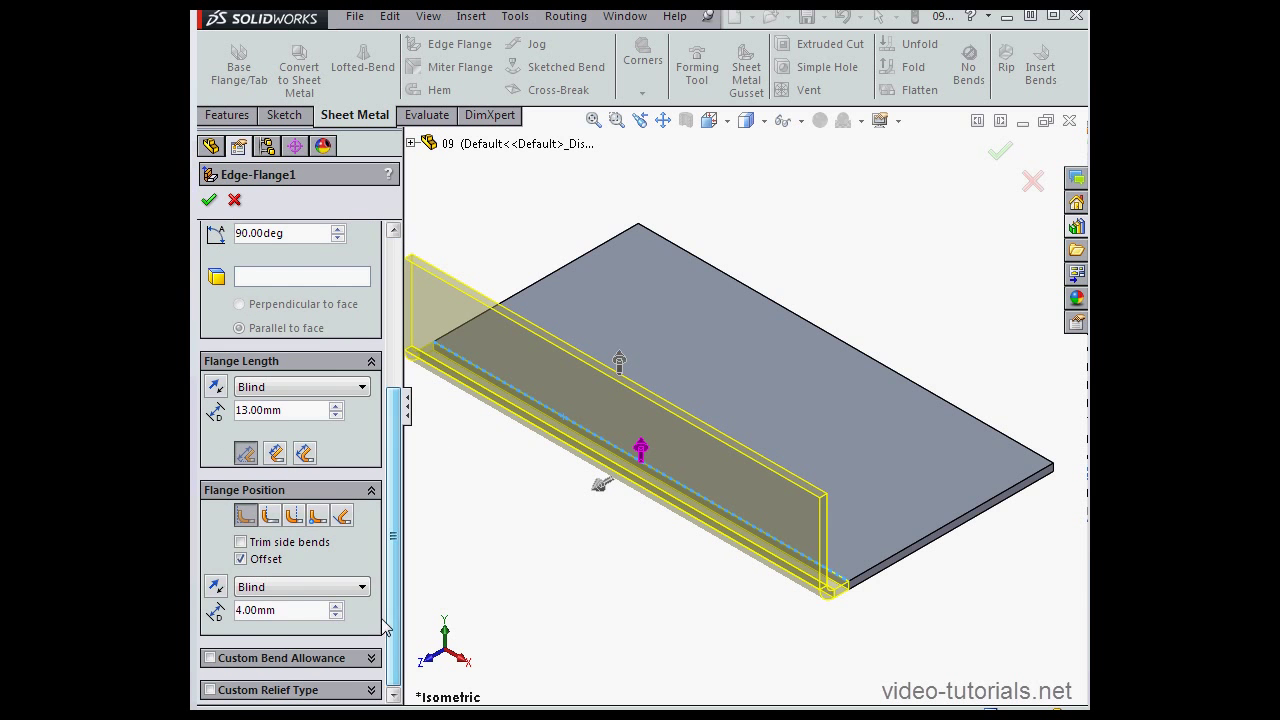
click(240, 559)
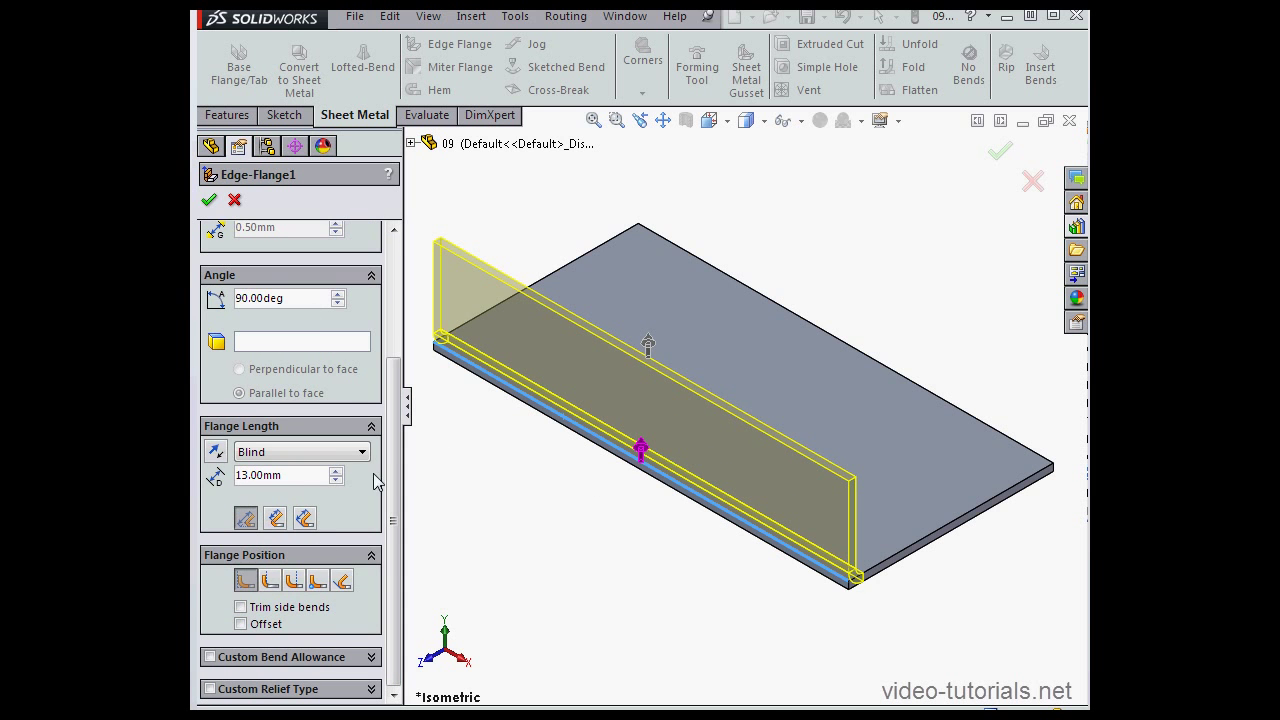
scroll(395, 360, up, 5)
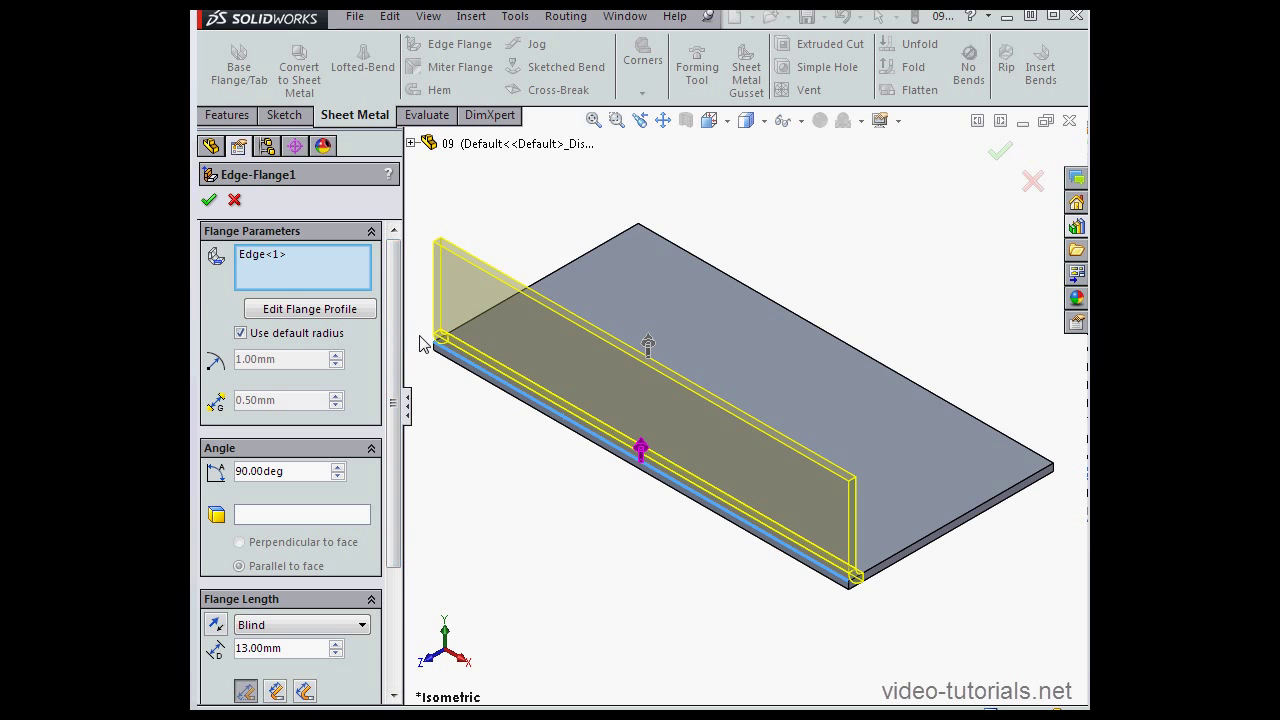
In the flange profile sketch, pull the flange end inward and dimension its height 12 mm
click(318, 316)
mouse_move(420, 51)
mouse_down()
mouse_move(818, 141)
mouse_move(838, 132)
mouse_up()
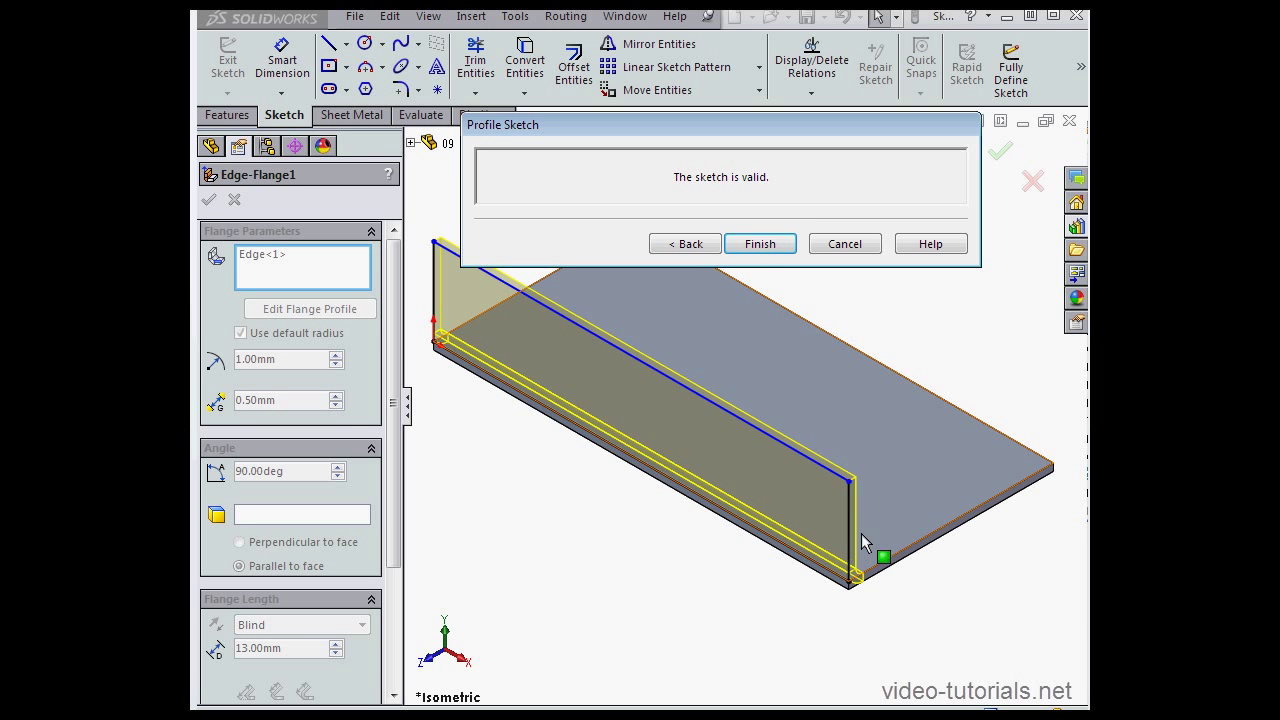
drag(851, 545, 737, 485)
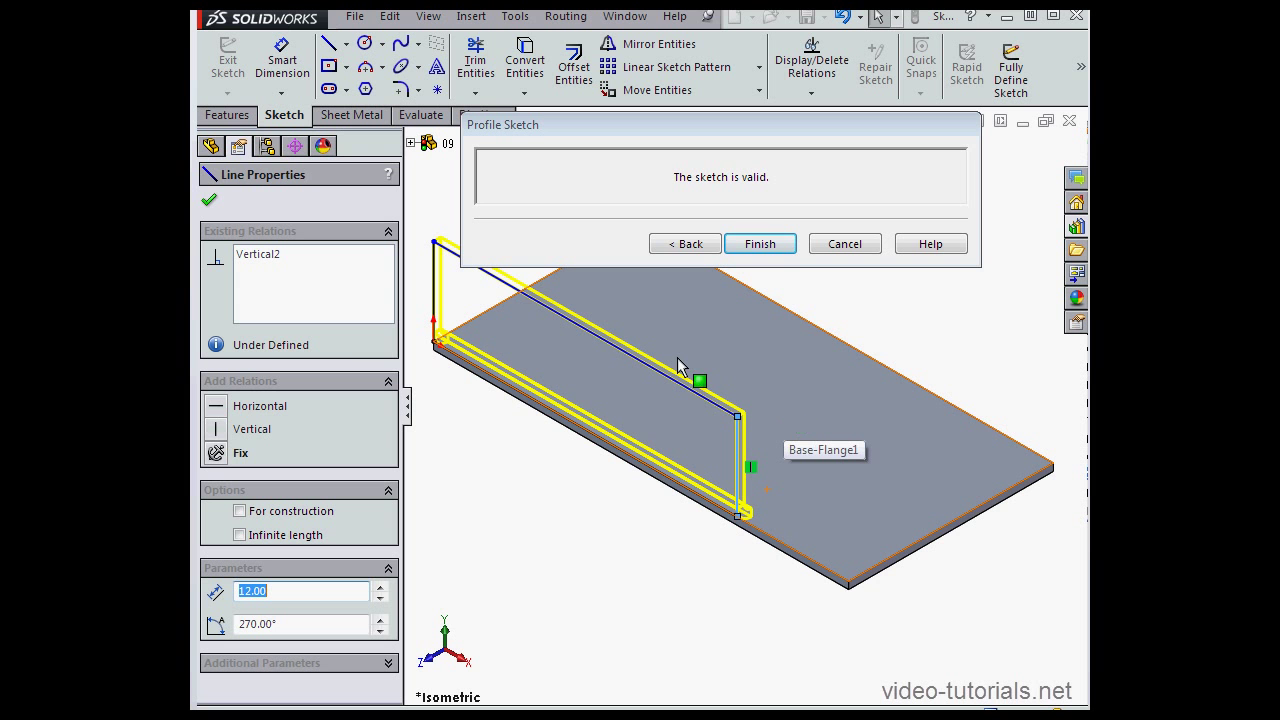
click(282, 62)
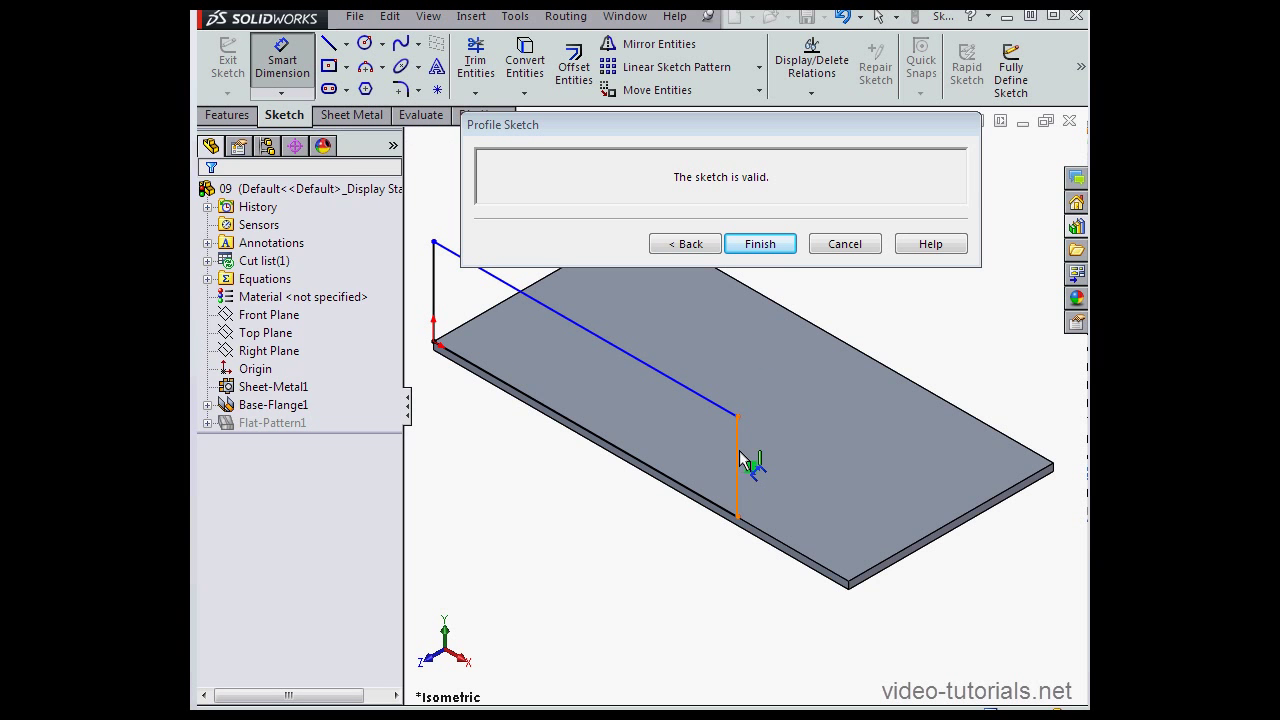
click(755, 465)
click(766, 471)
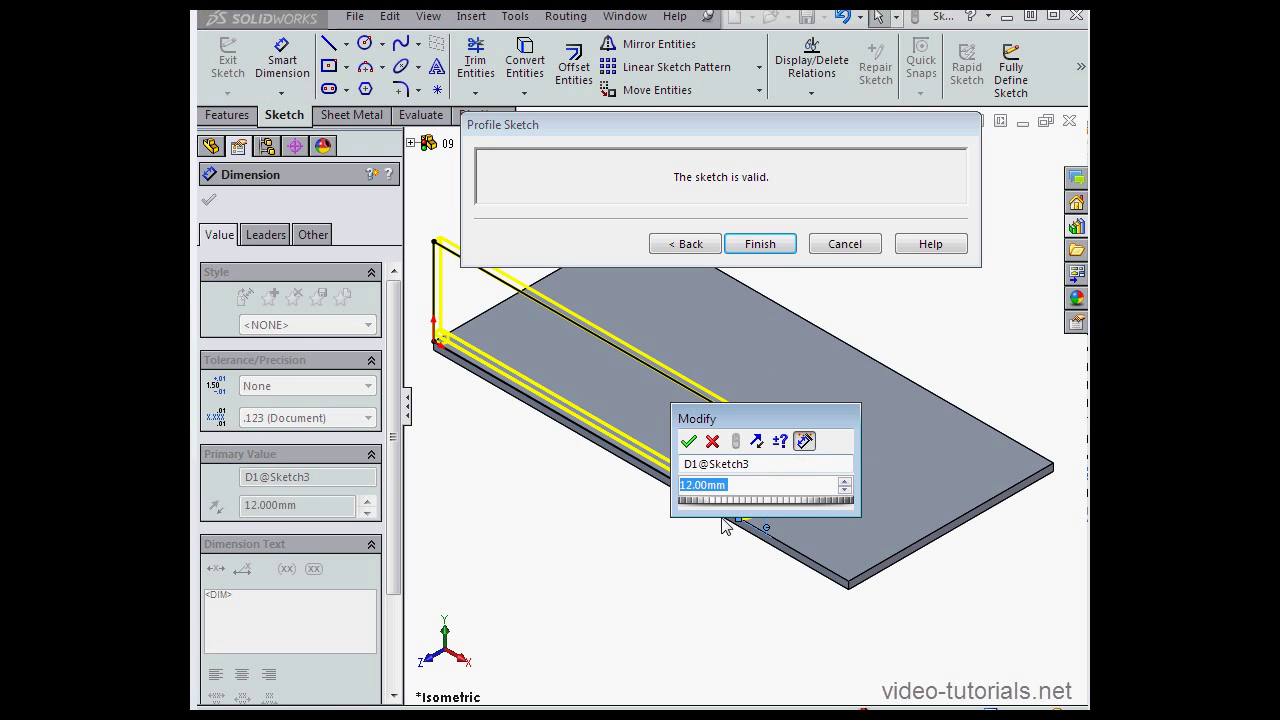
click(688, 441)
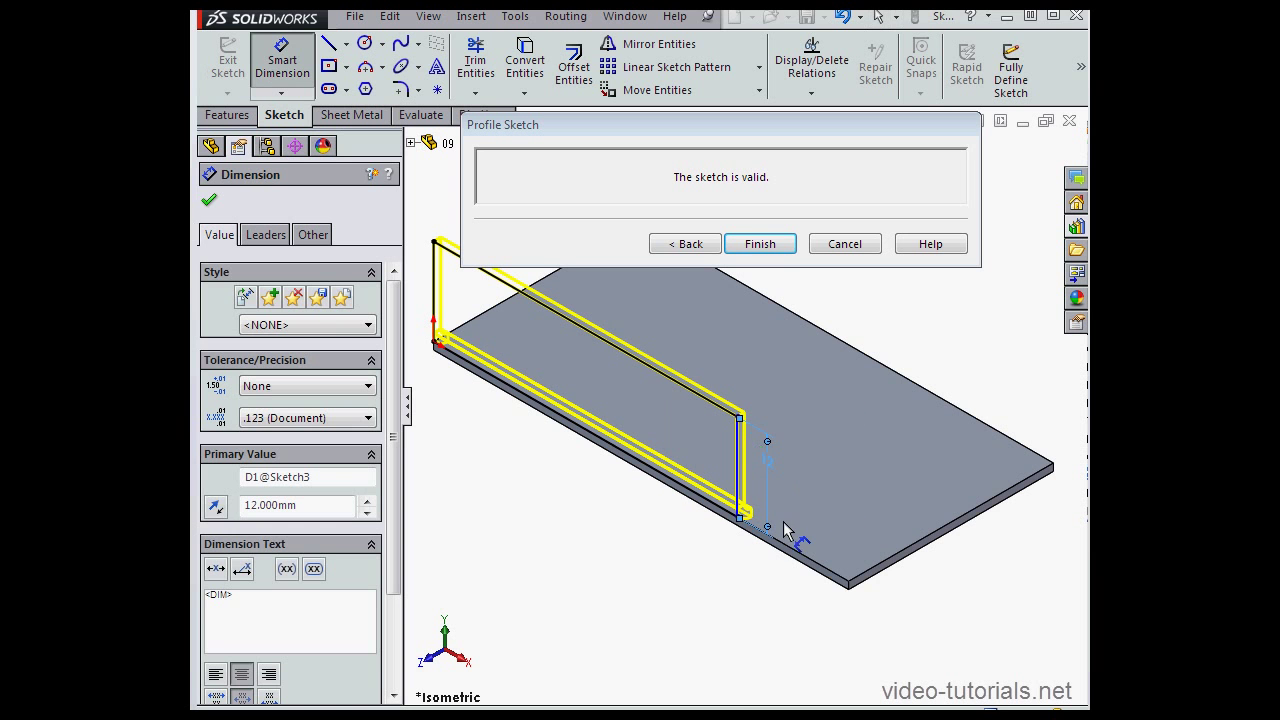
Dimension the flange end 15 mm from the plate corner and finish the profile
click(740, 505)
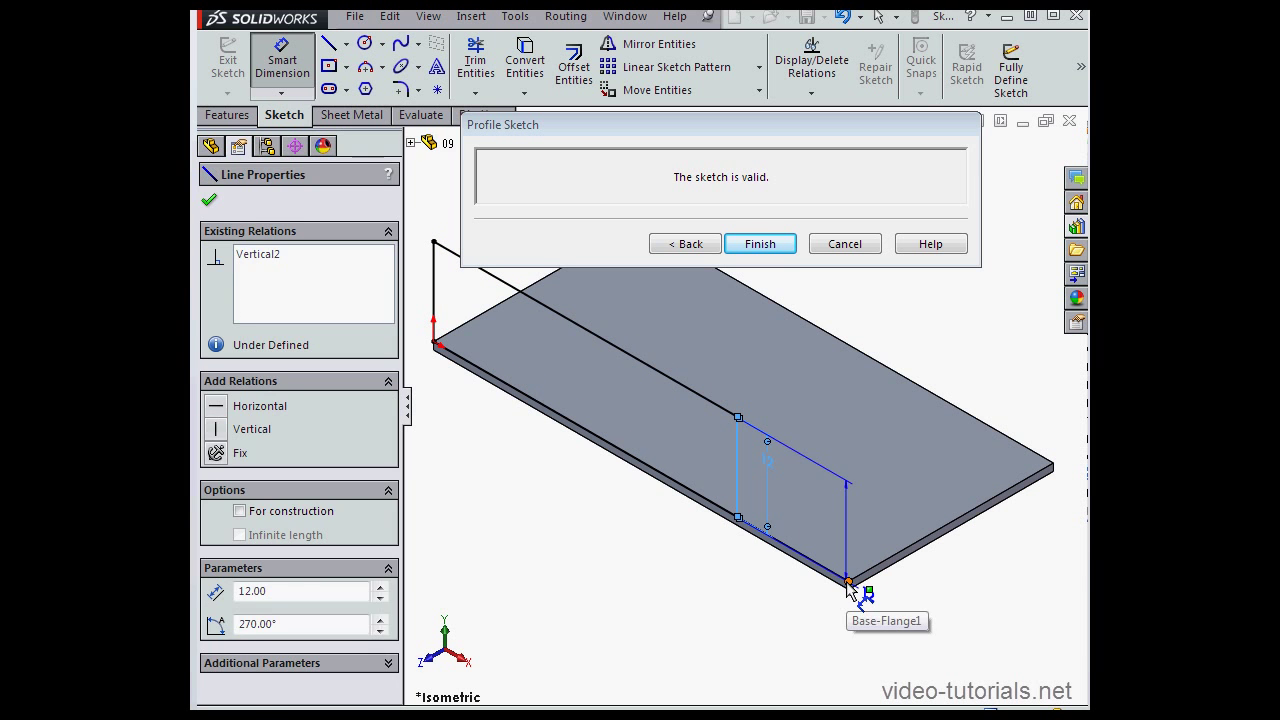
click(846, 582)
click(842, 522)
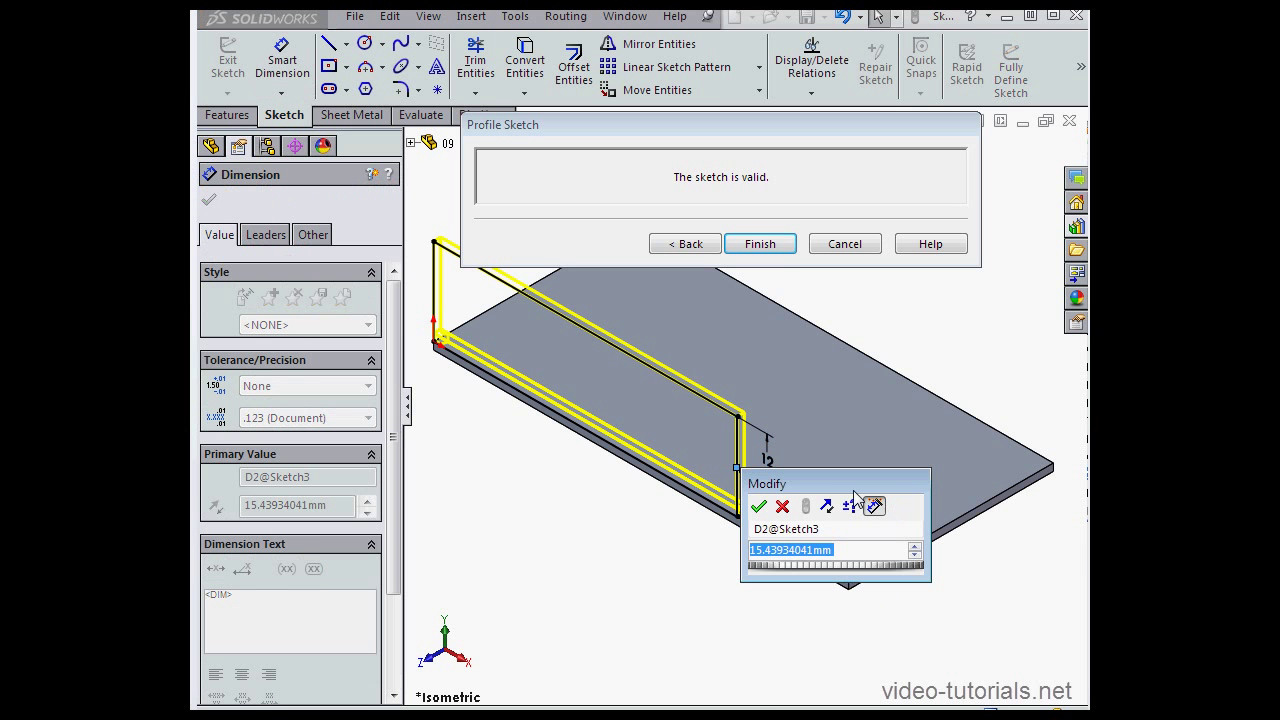
text(15)
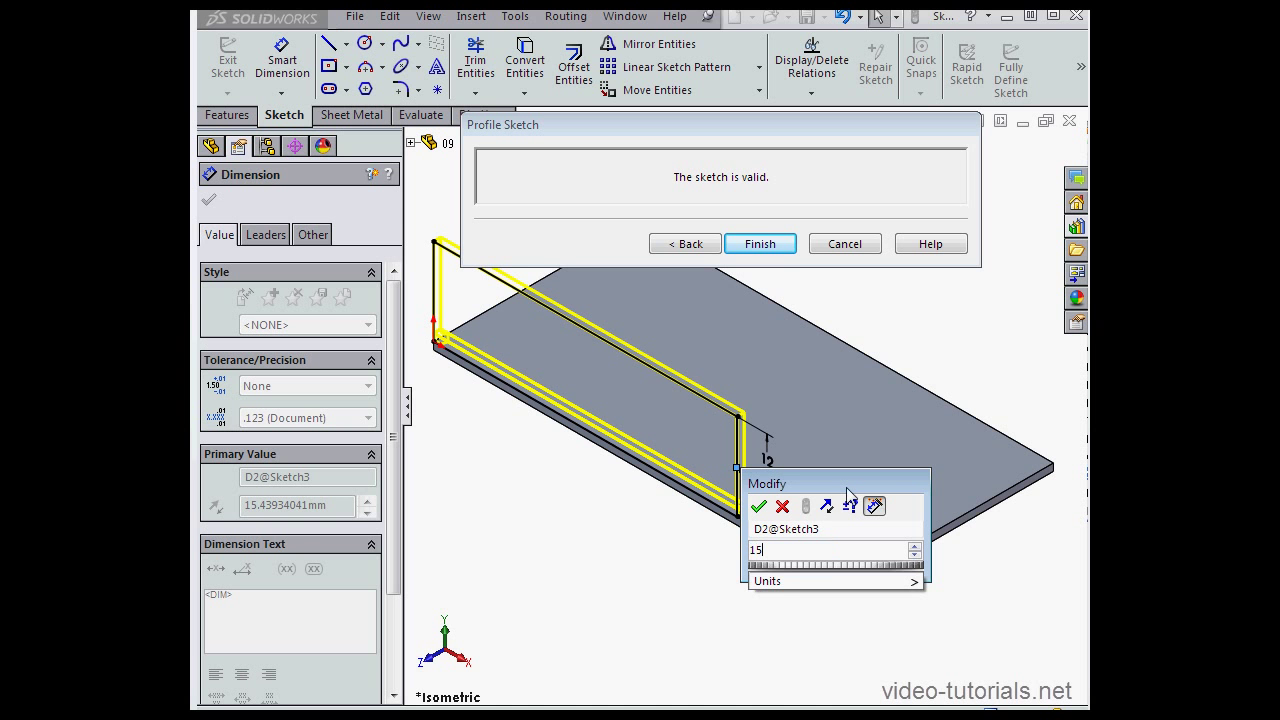
click(759, 507)
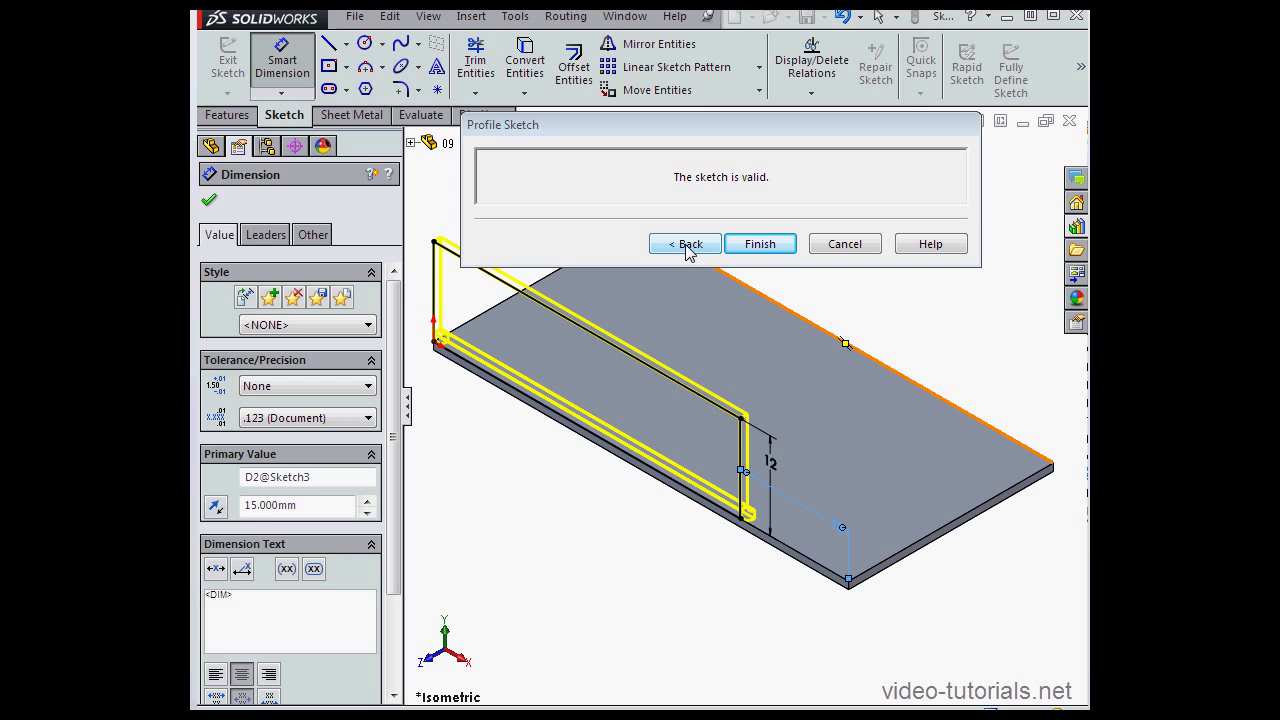
click(764, 245)
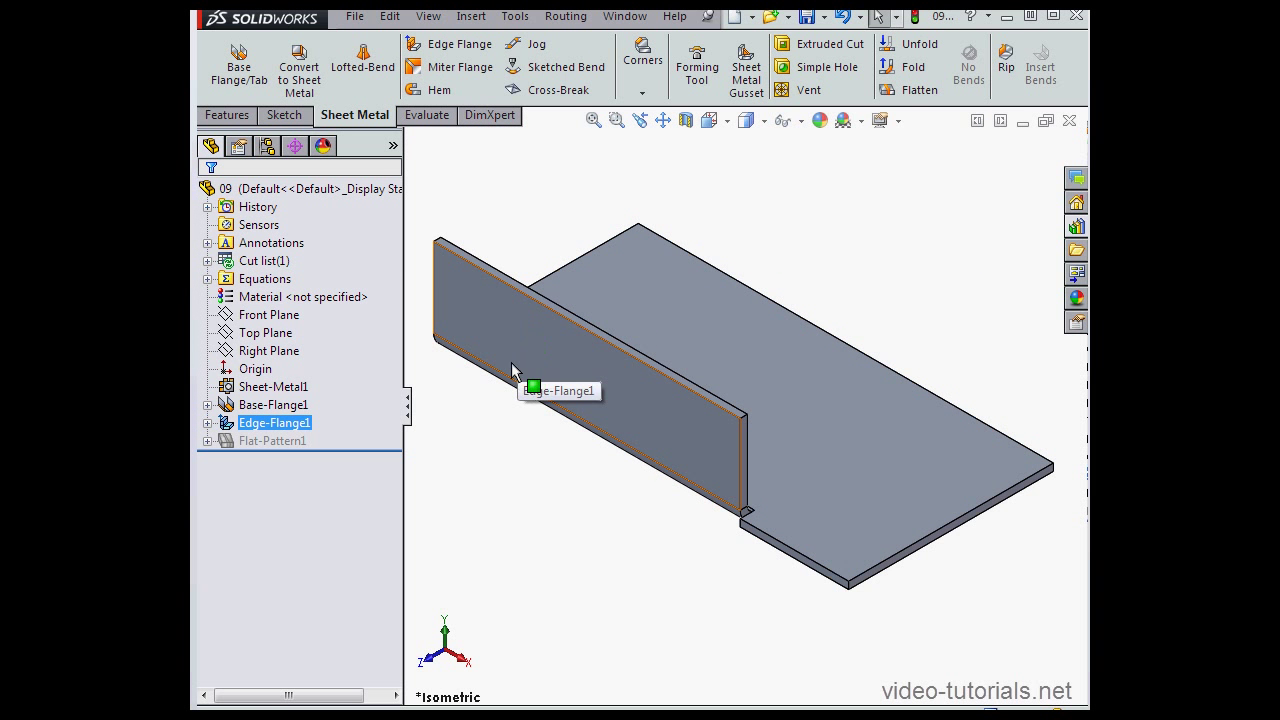
Zoom in on the corner where the partial flange ends to inspect the bend relief
scroll(758, 512, down, 5)
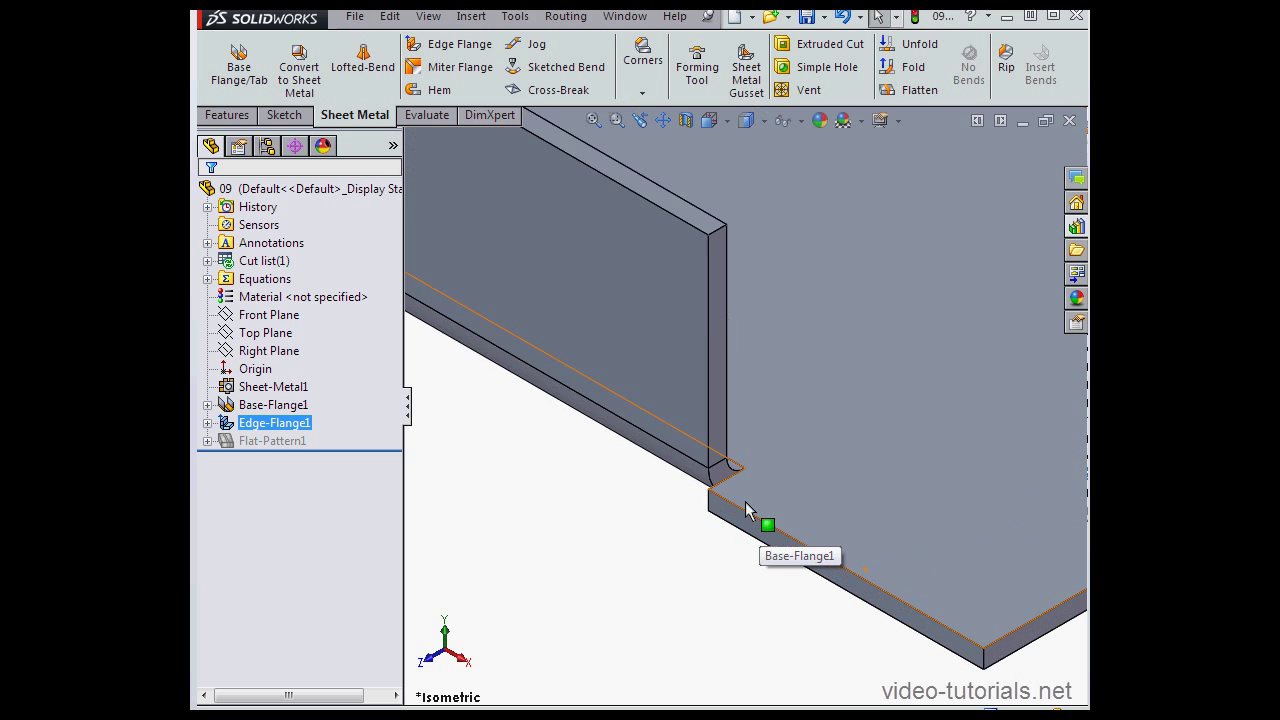
scroll(740, 495, down, 3)
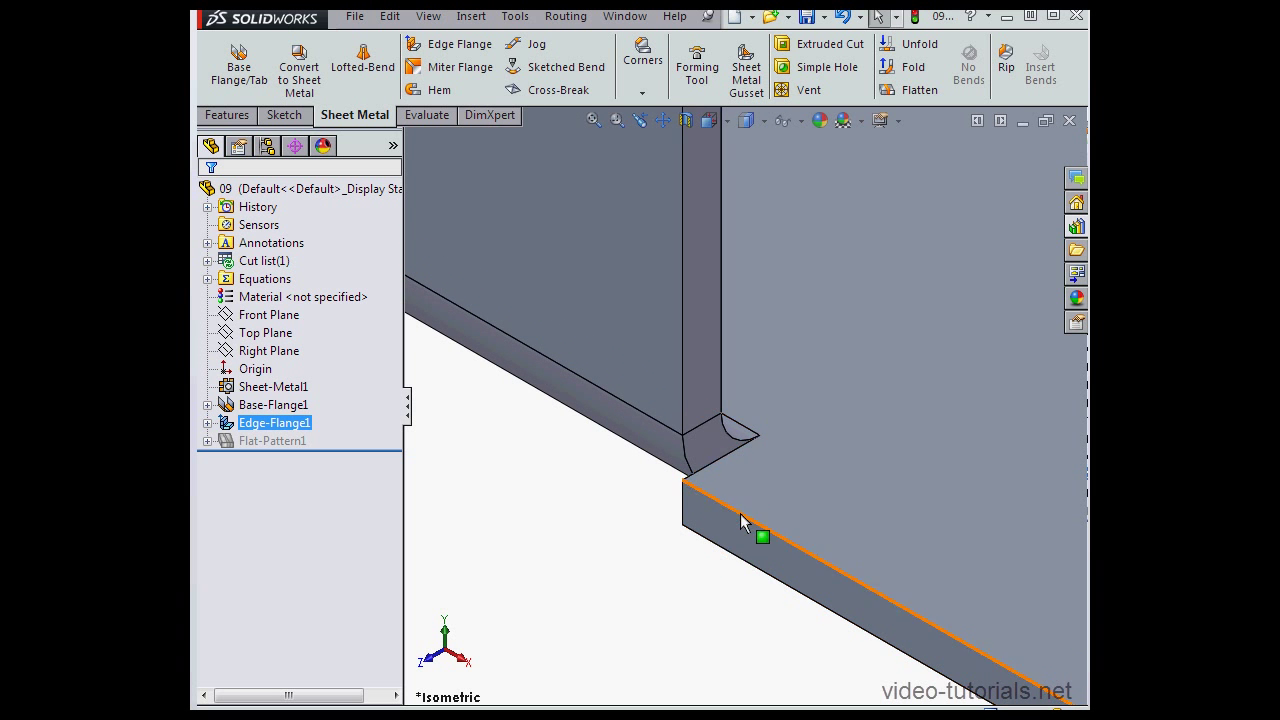
scroll(760, 440, down, 4)
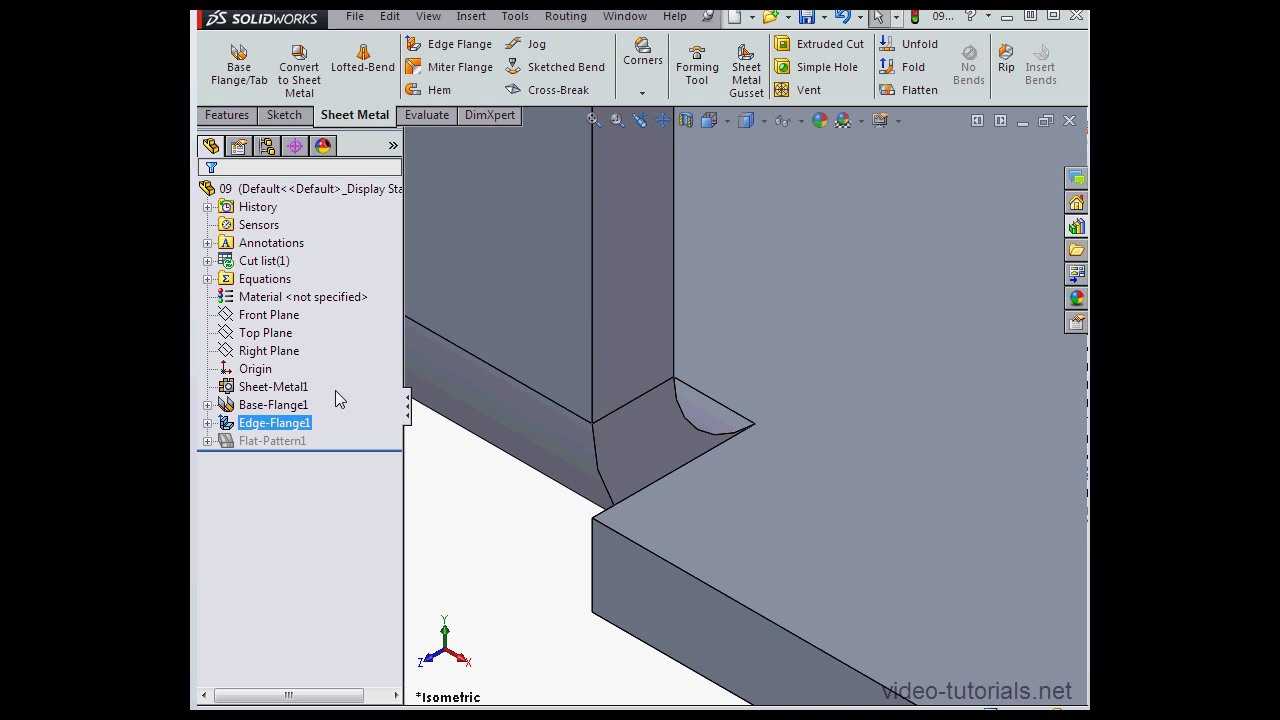
Edit Sheet-Metal1 so auto relief is Rectangular with a 0.5 relief ratio
right_click(273, 392)
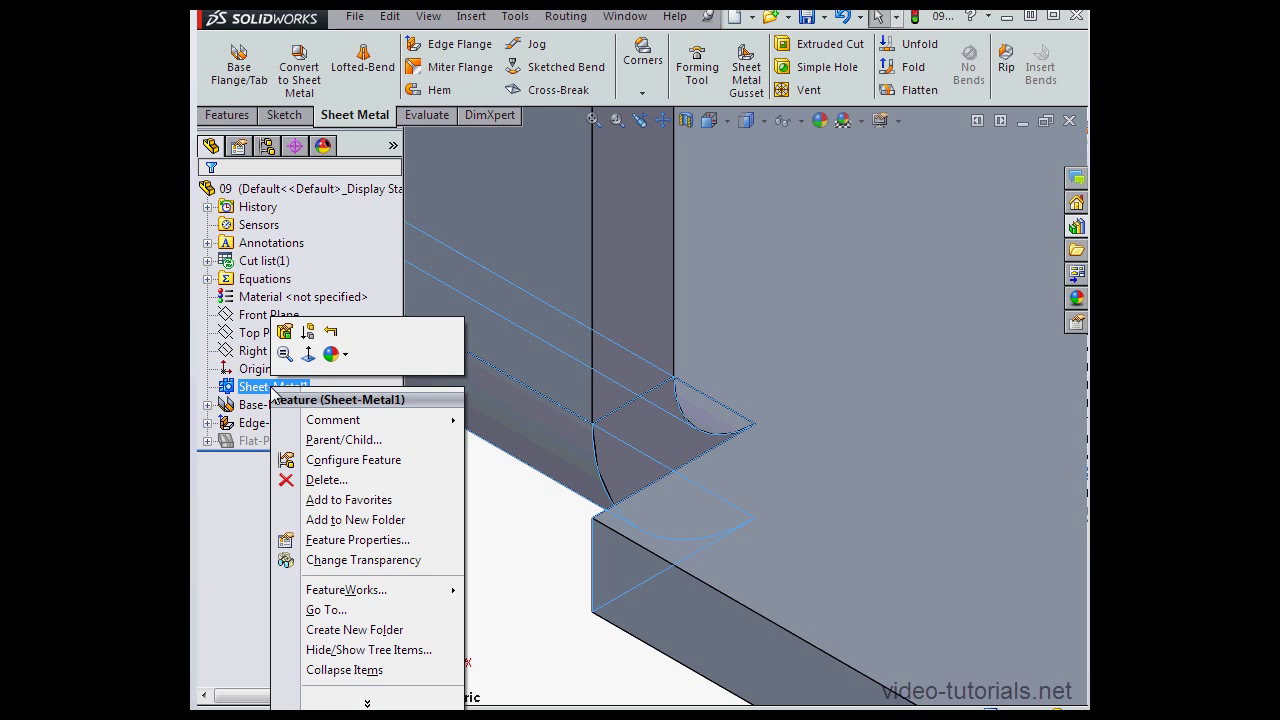
click(285, 331)
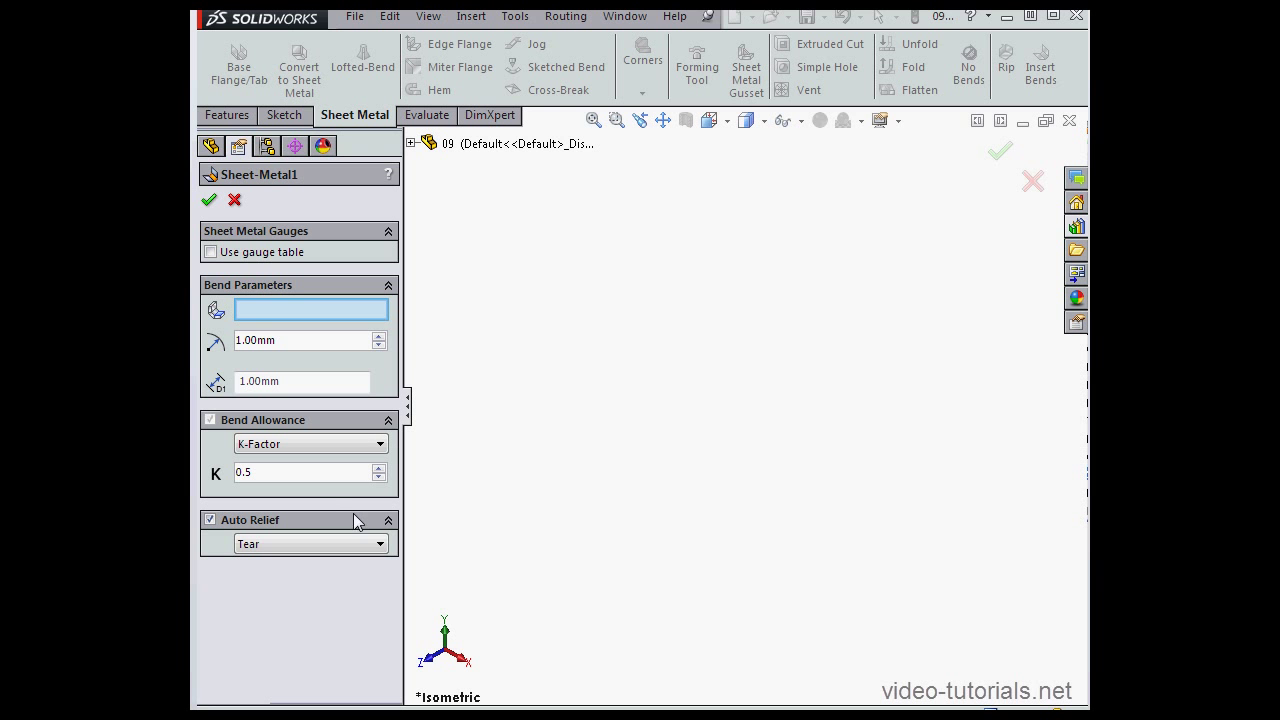
click(210, 520)
click(210, 520)
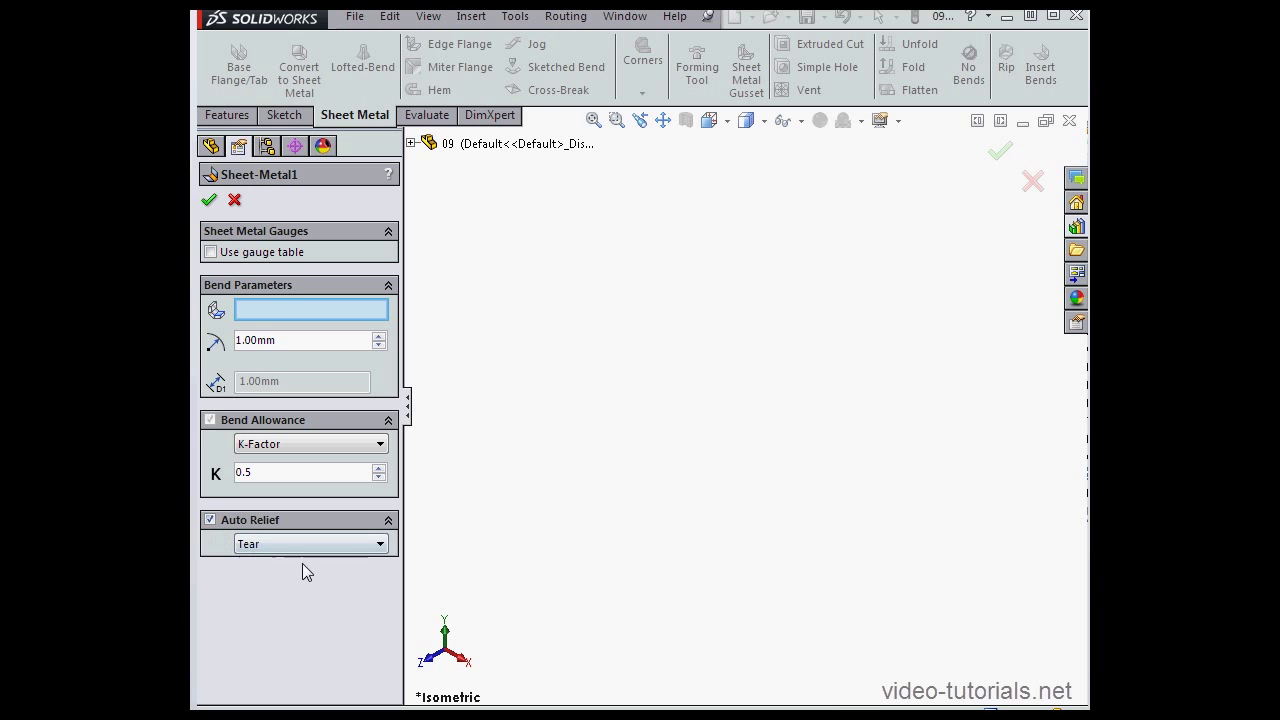
click(380, 544)
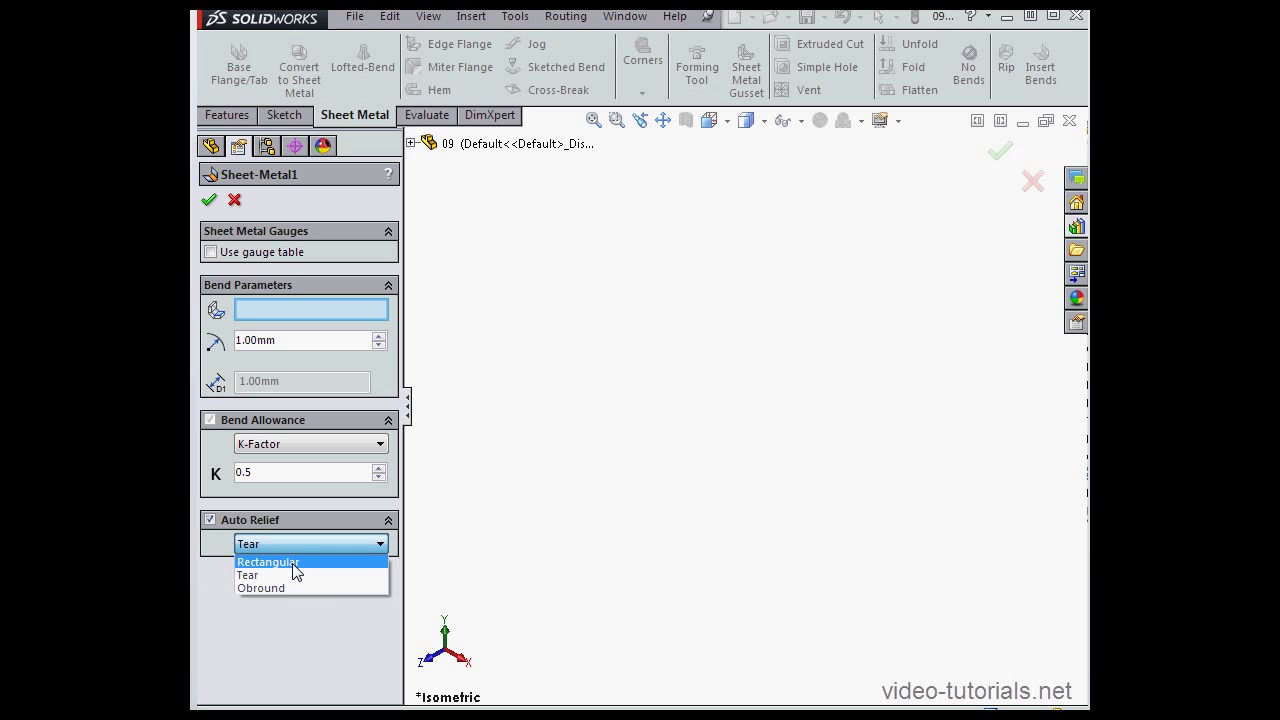
click(302, 566)
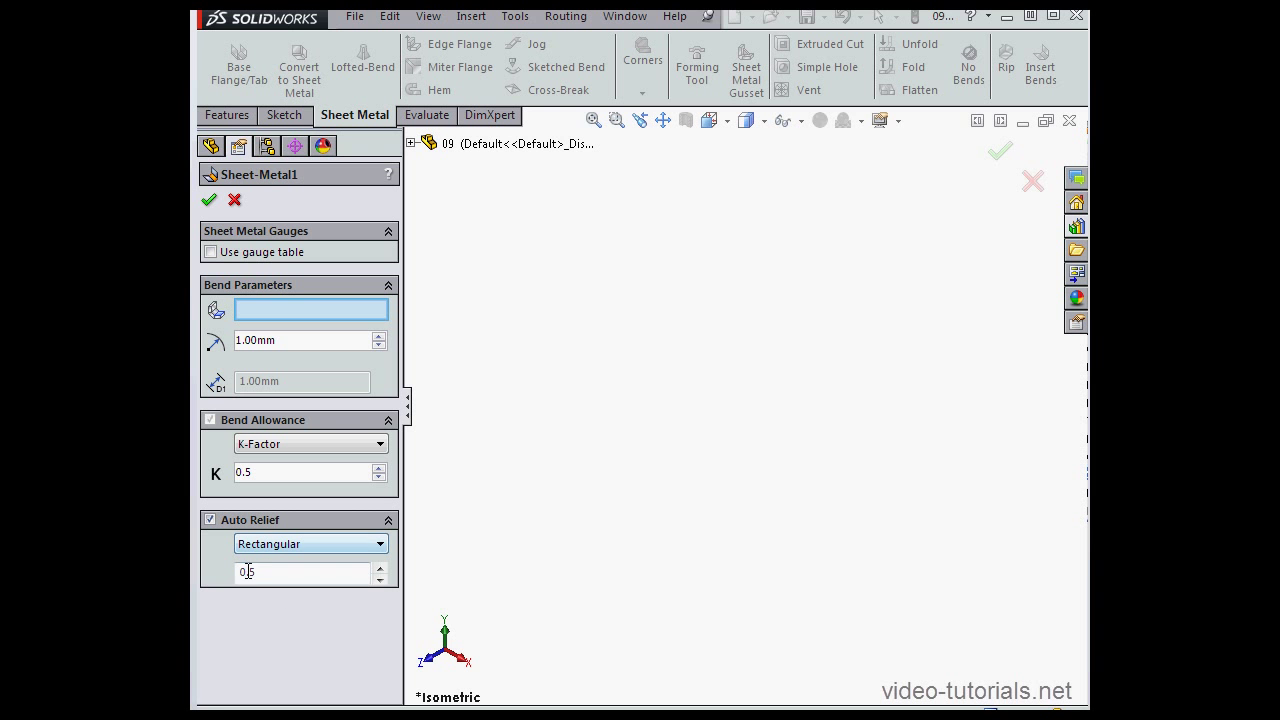
drag(262, 574, 233, 581)
double_click(242, 572)
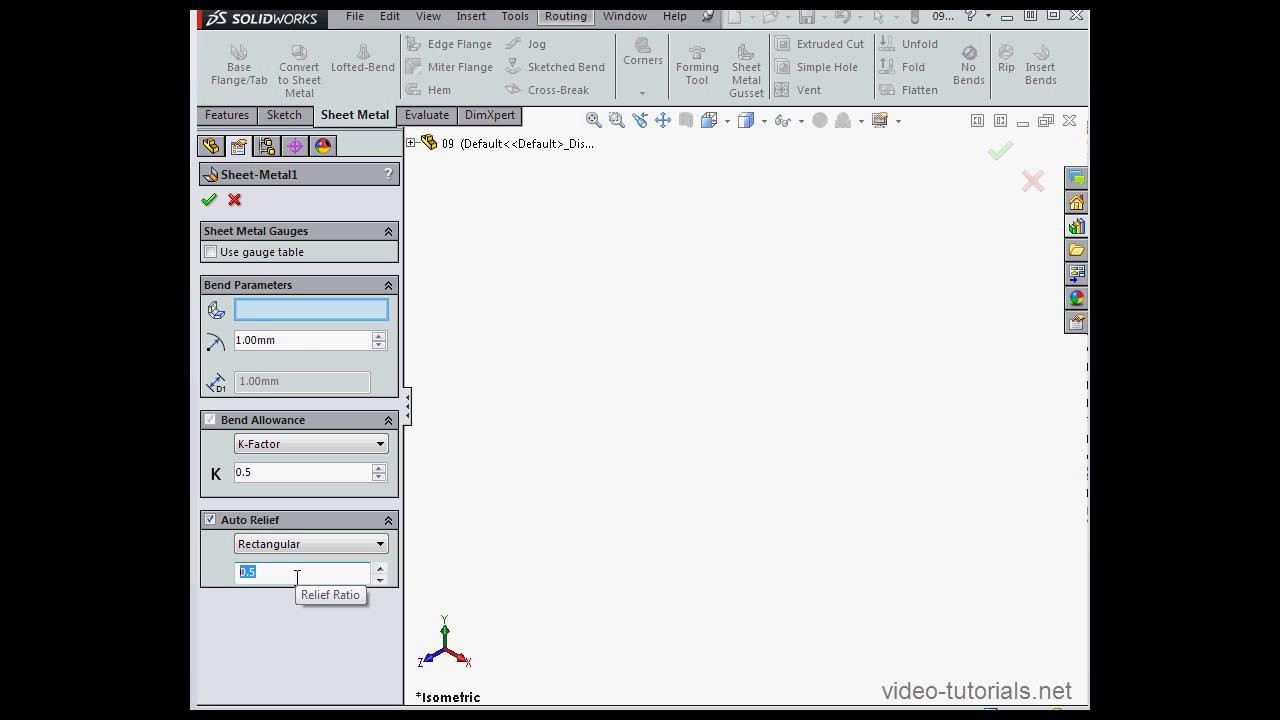
click(209, 200)
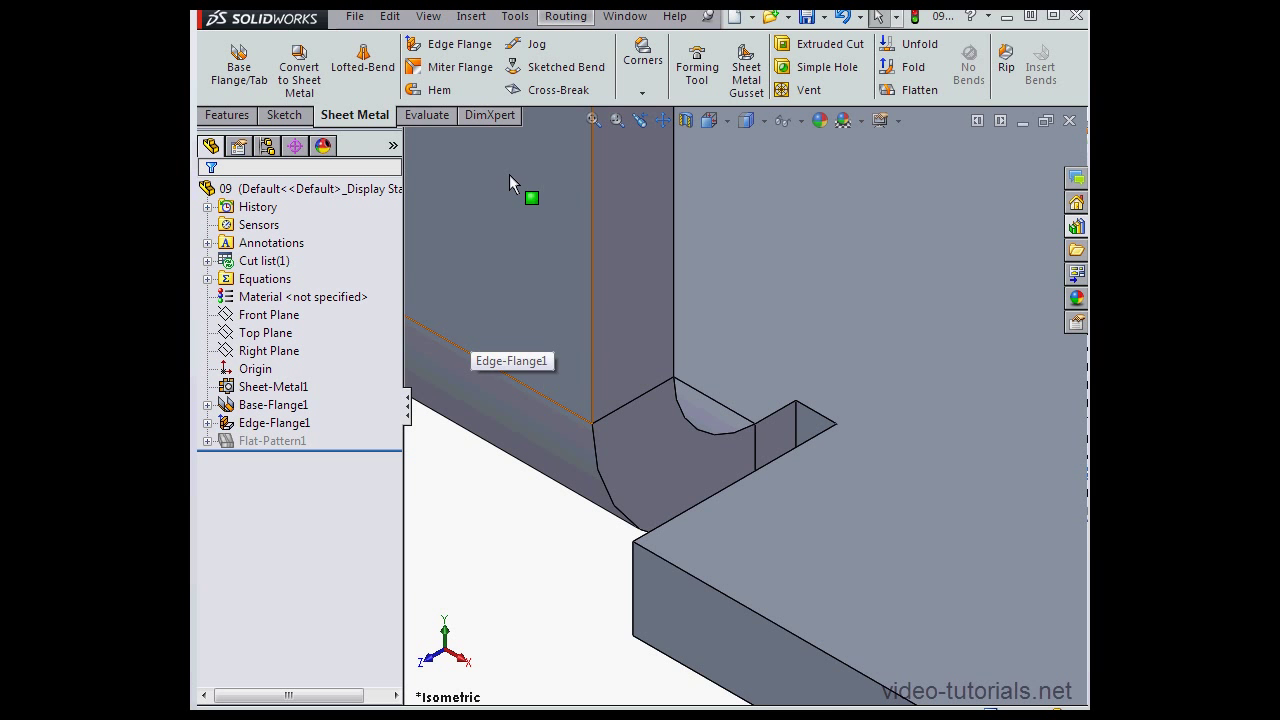
Measure the rectangular relief's short and top edges, each reading 0.50 mm
click(427, 115)
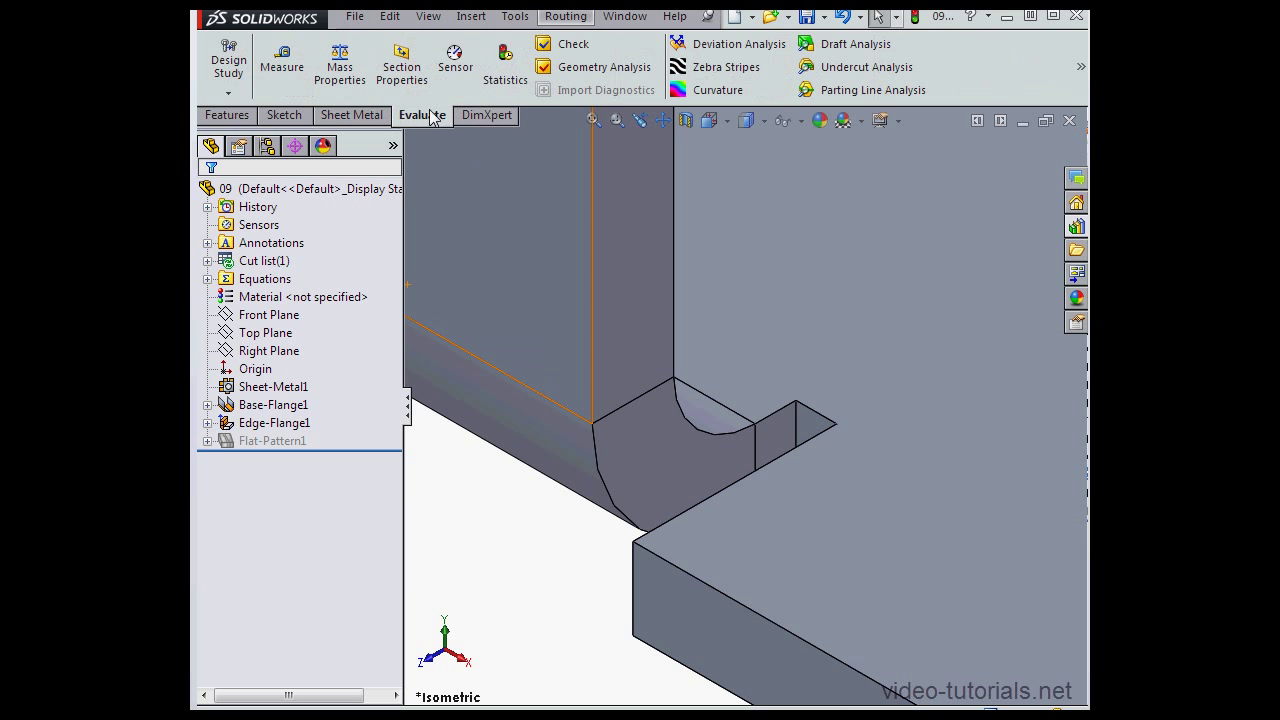
click(290, 65)
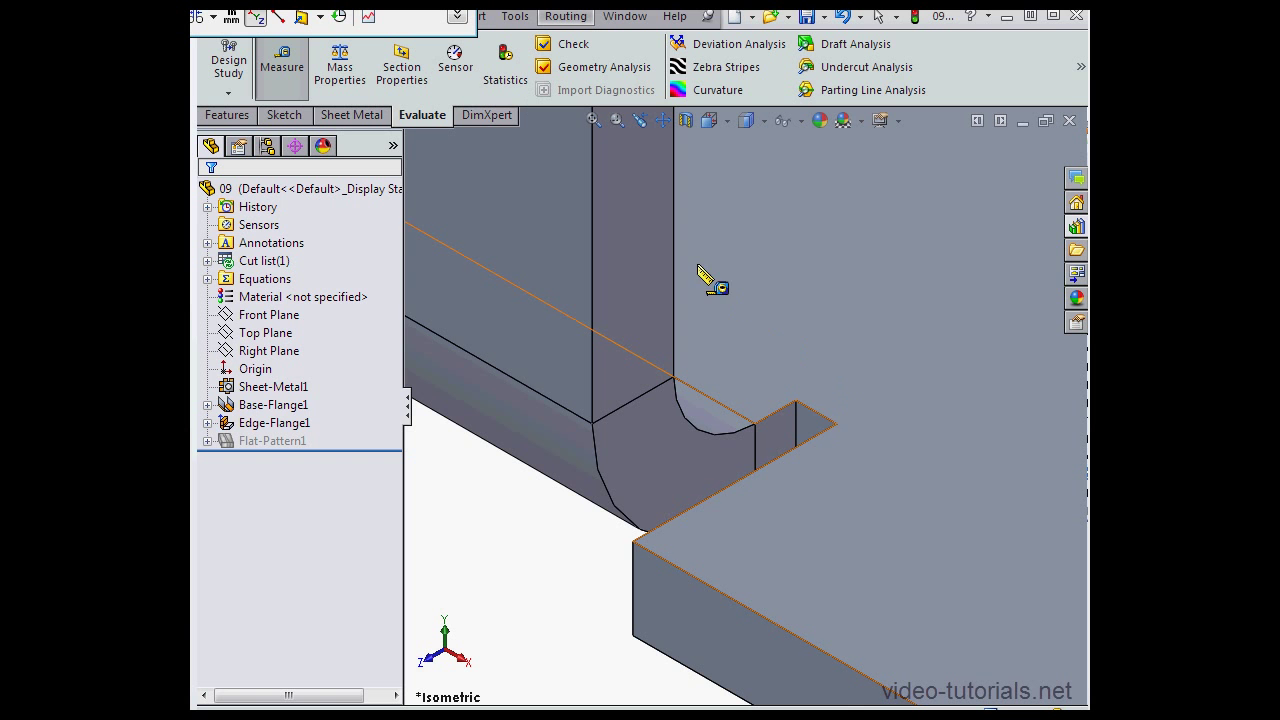
drag(253, 10, 760, 224)
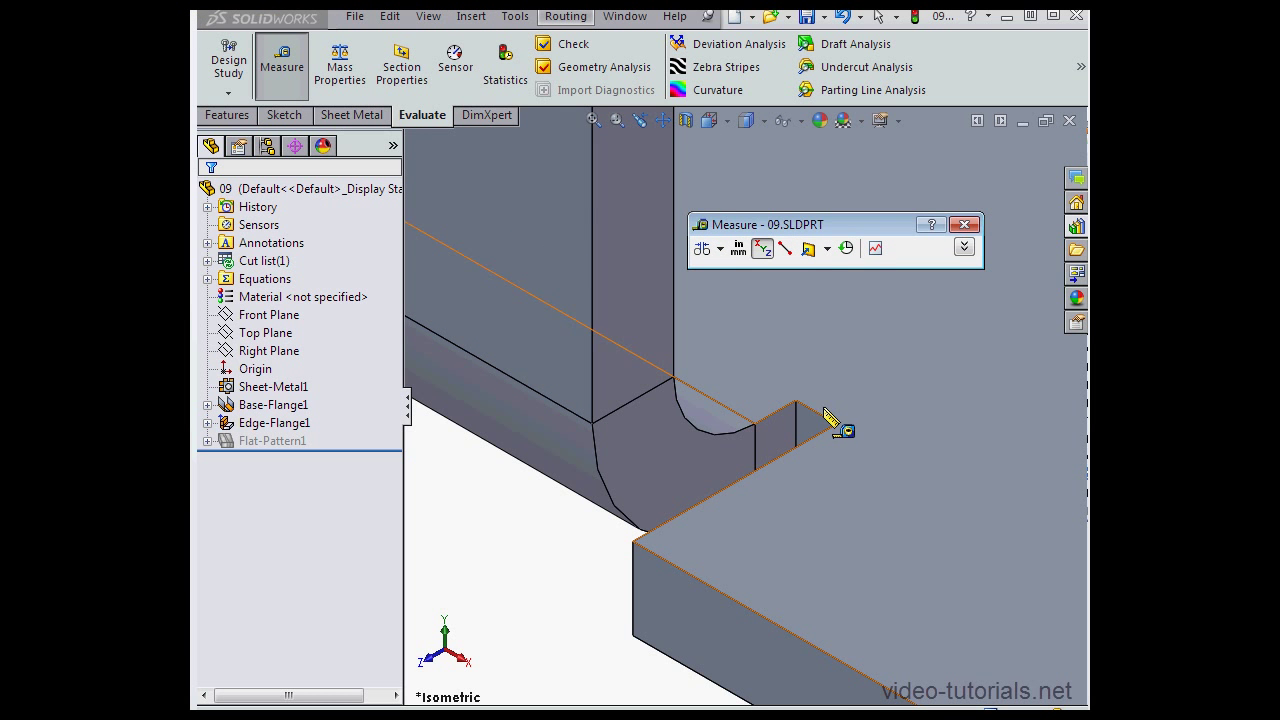
click(824, 412)
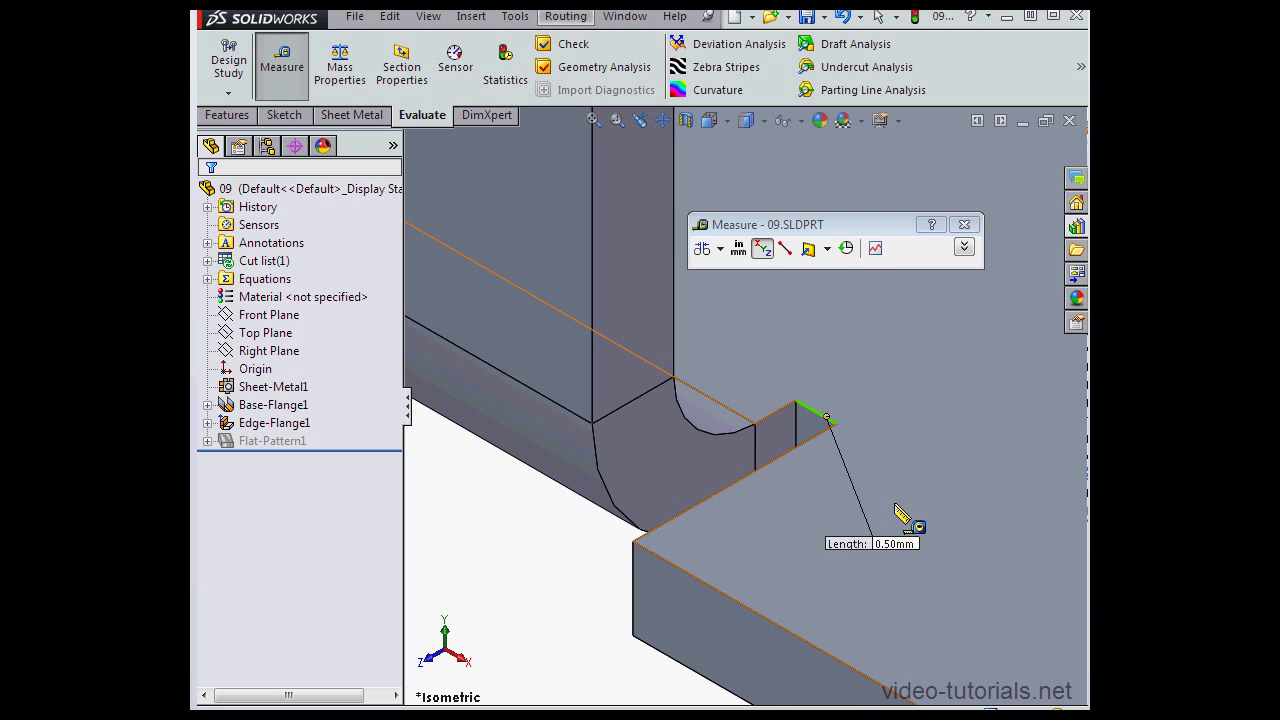
right_click(881, 381)
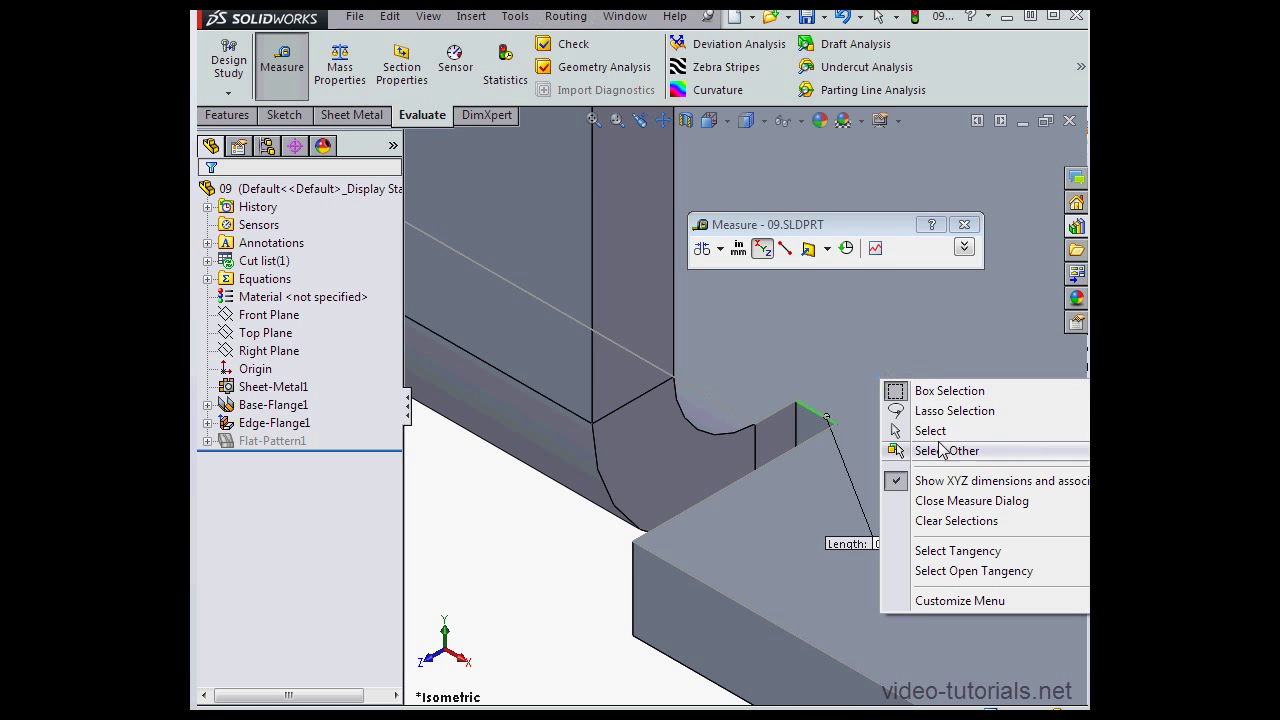
click(956, 520)
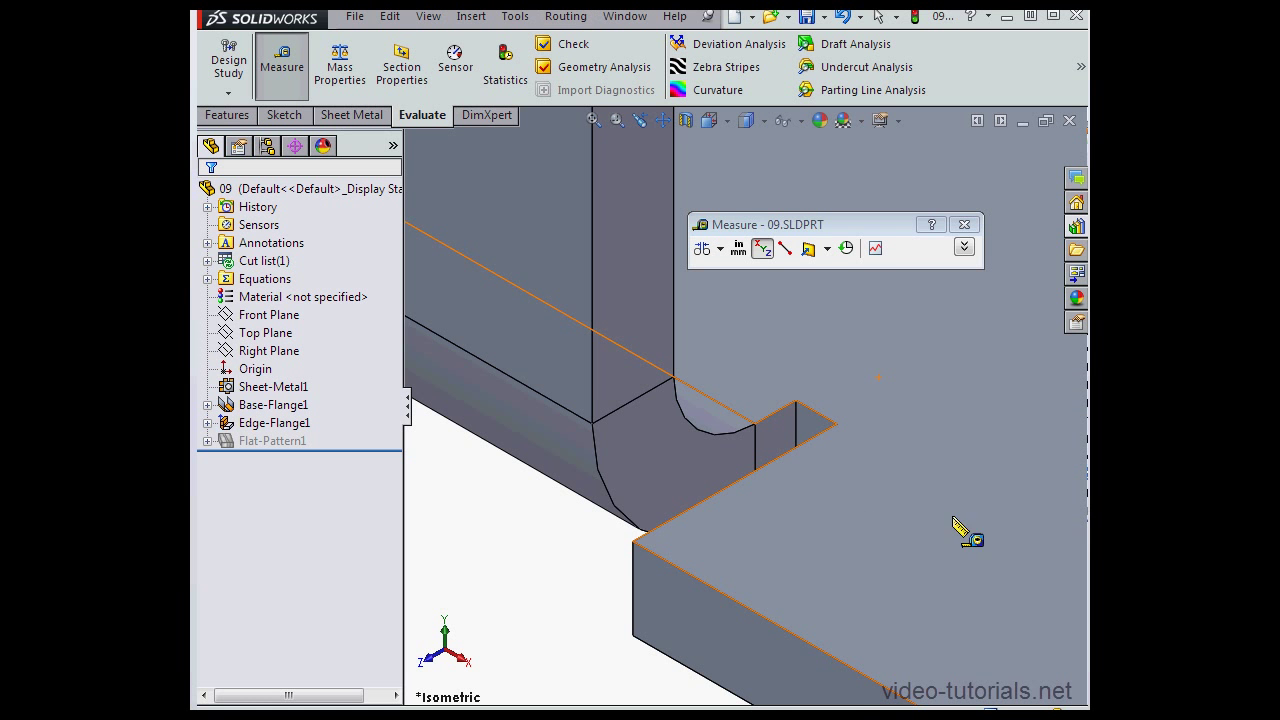
click(776, 413)
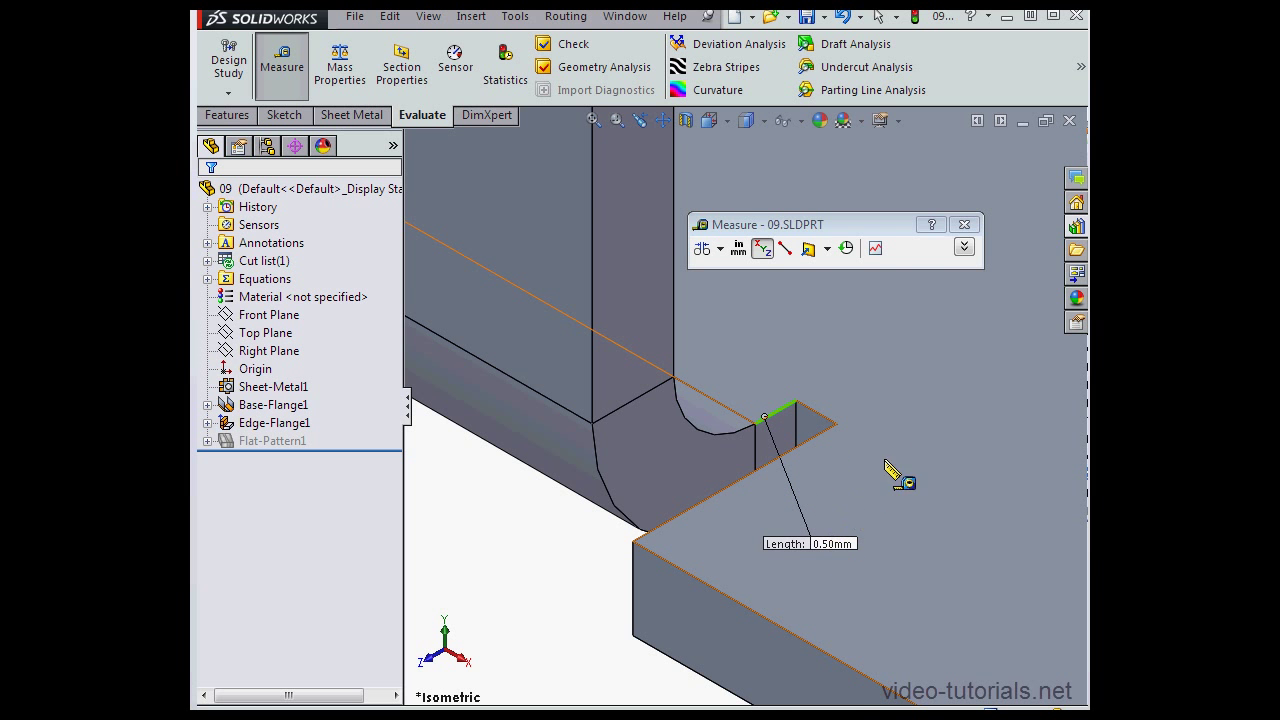
click(964, 224)
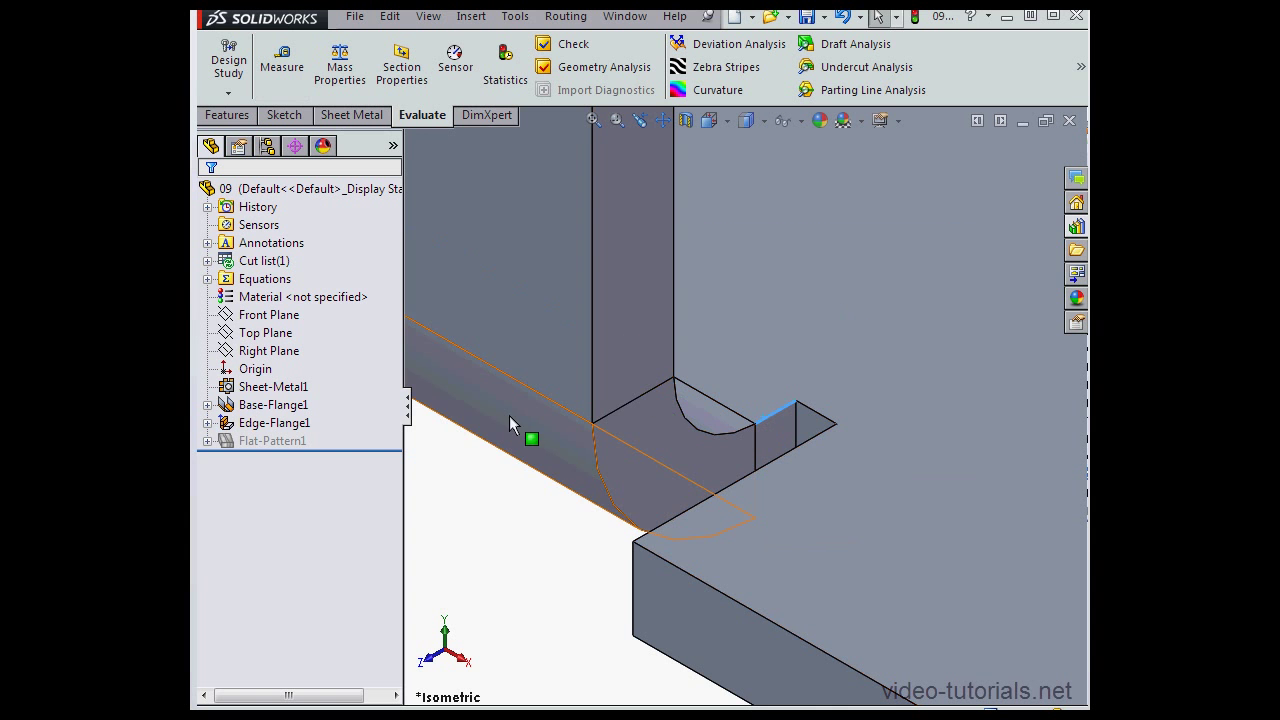
Change Sheet-Metal1's auto relief ratio from 0.5 to 1 and rebuild
click(294, 388)
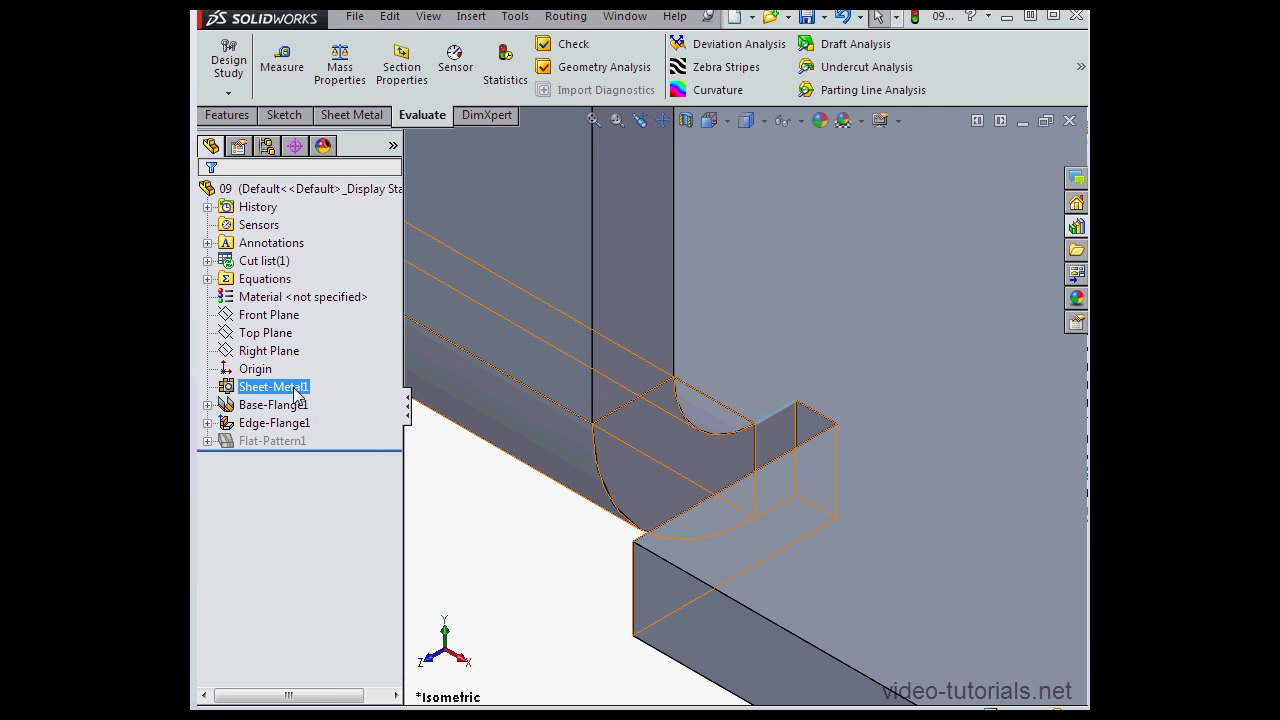
right_click(296, 396)
click(316, 334)
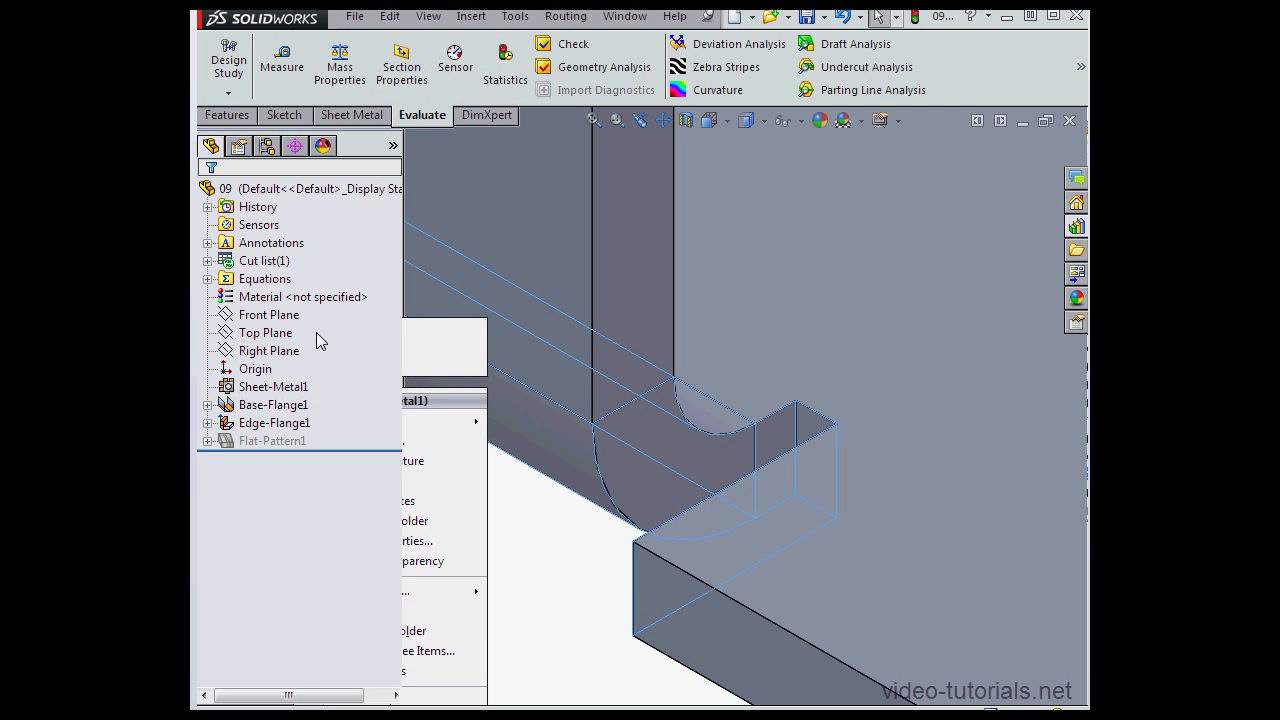
double_click(245, 571)
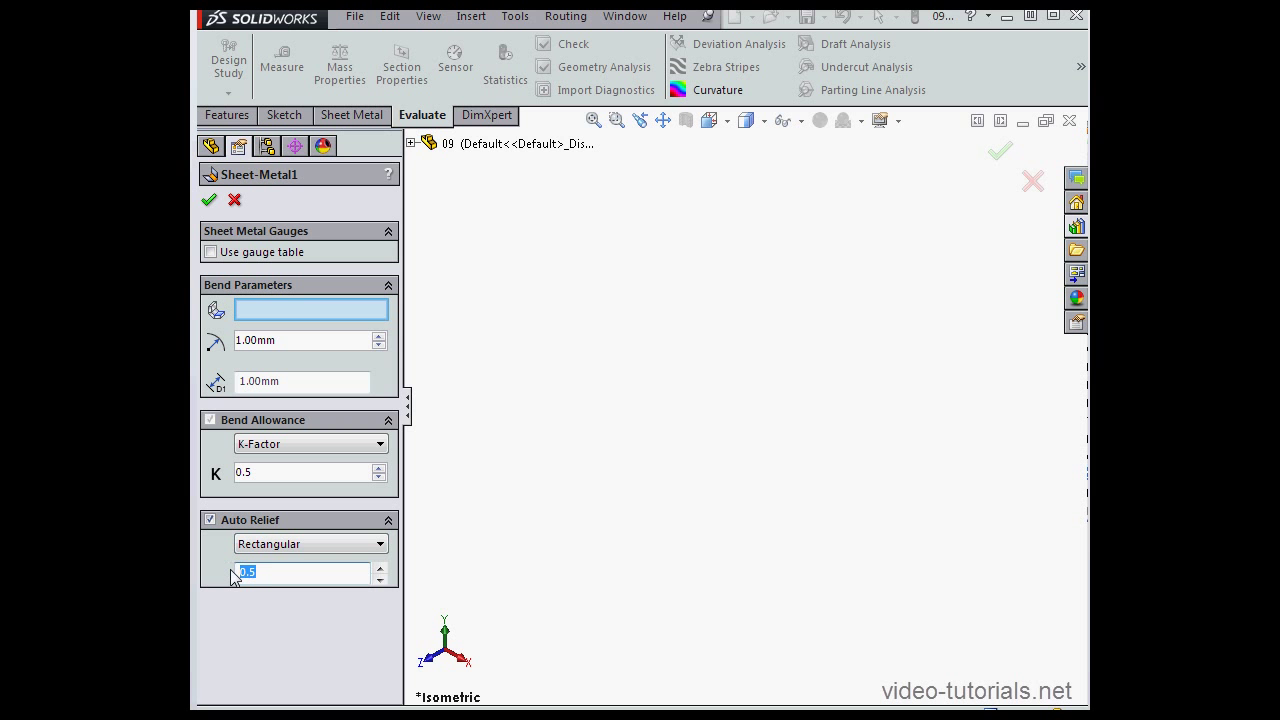
text(1)
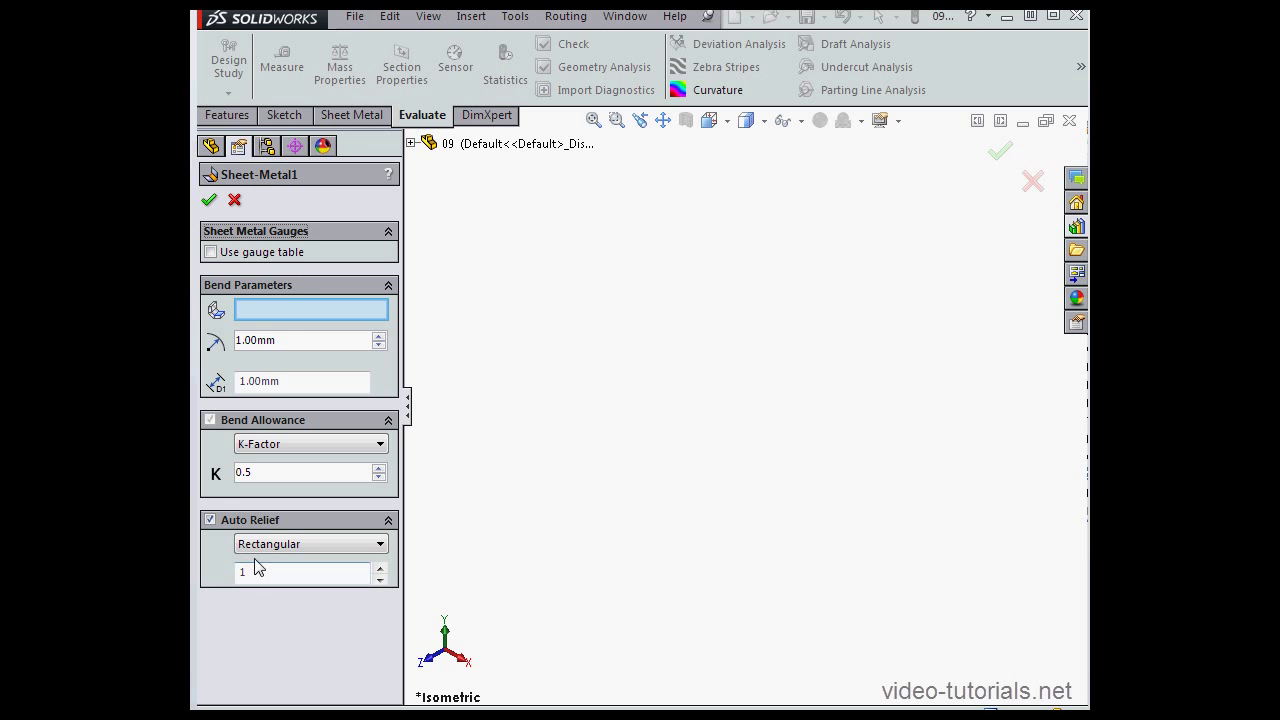
click(208, 199)
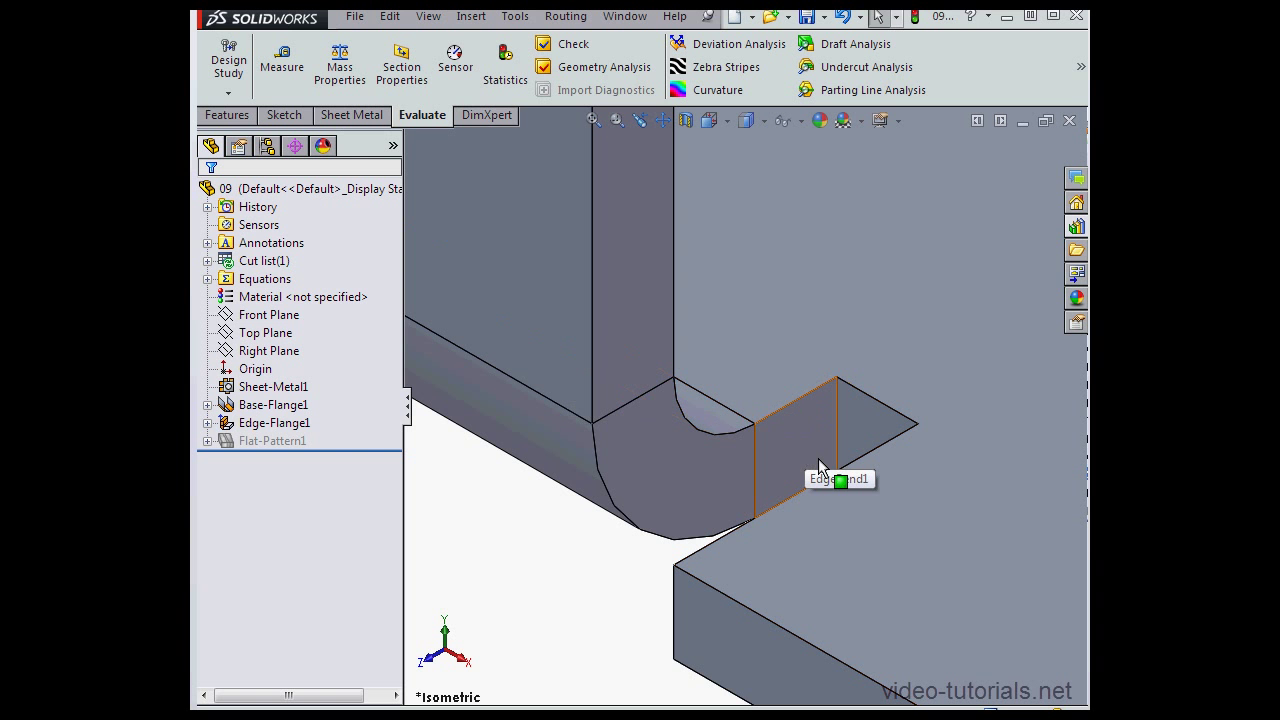
Measure the widened relief's top edge and bend edge, both now reading 1 mm
click(282, 60)
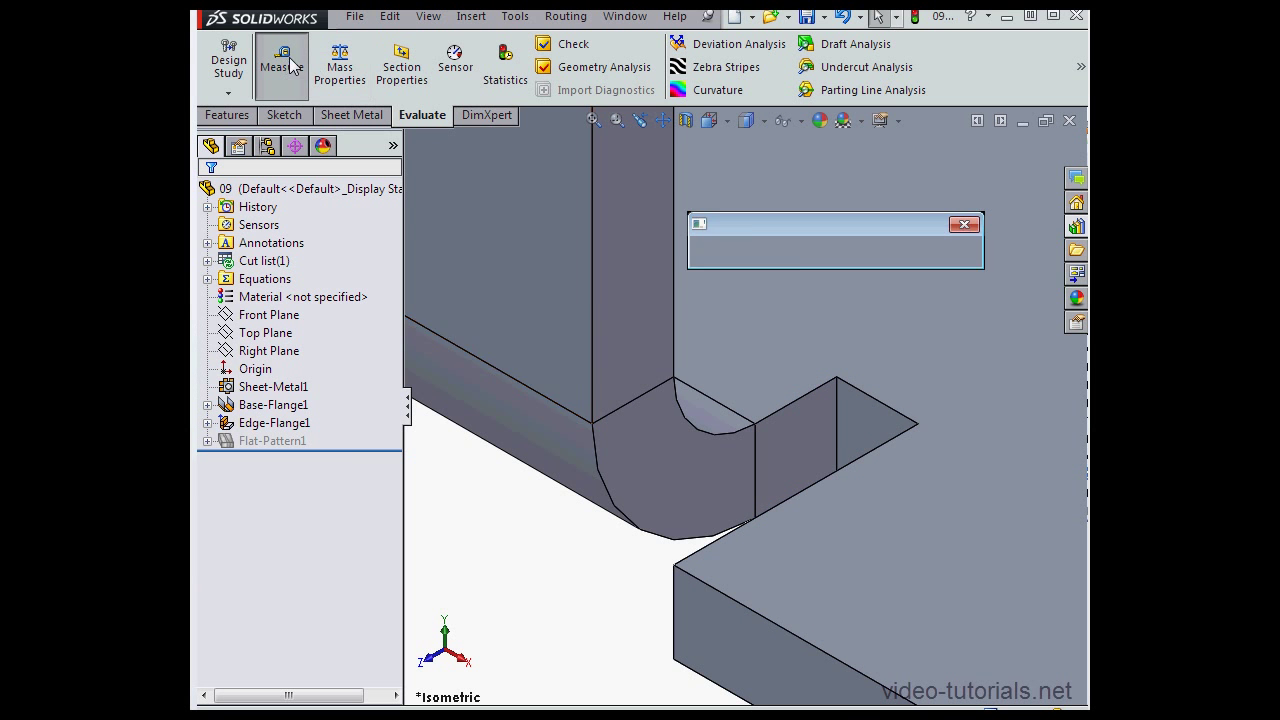
click(896, 400)
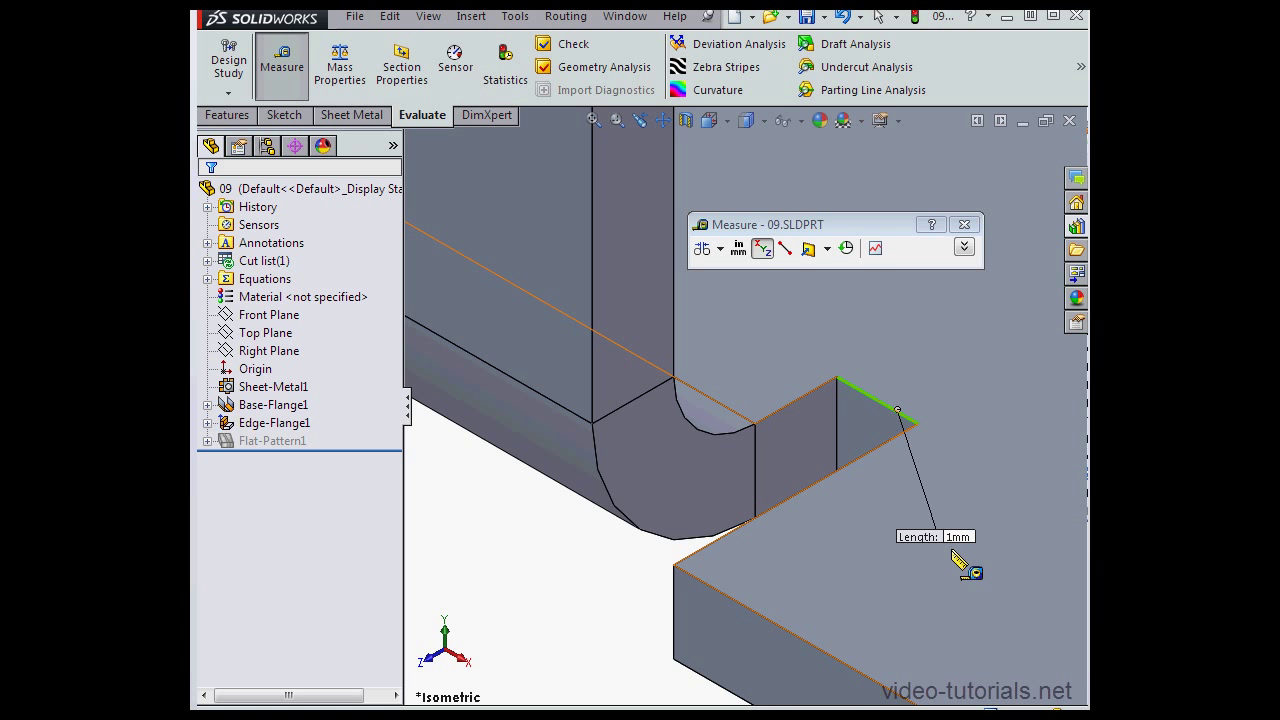
right_click(946, 438)
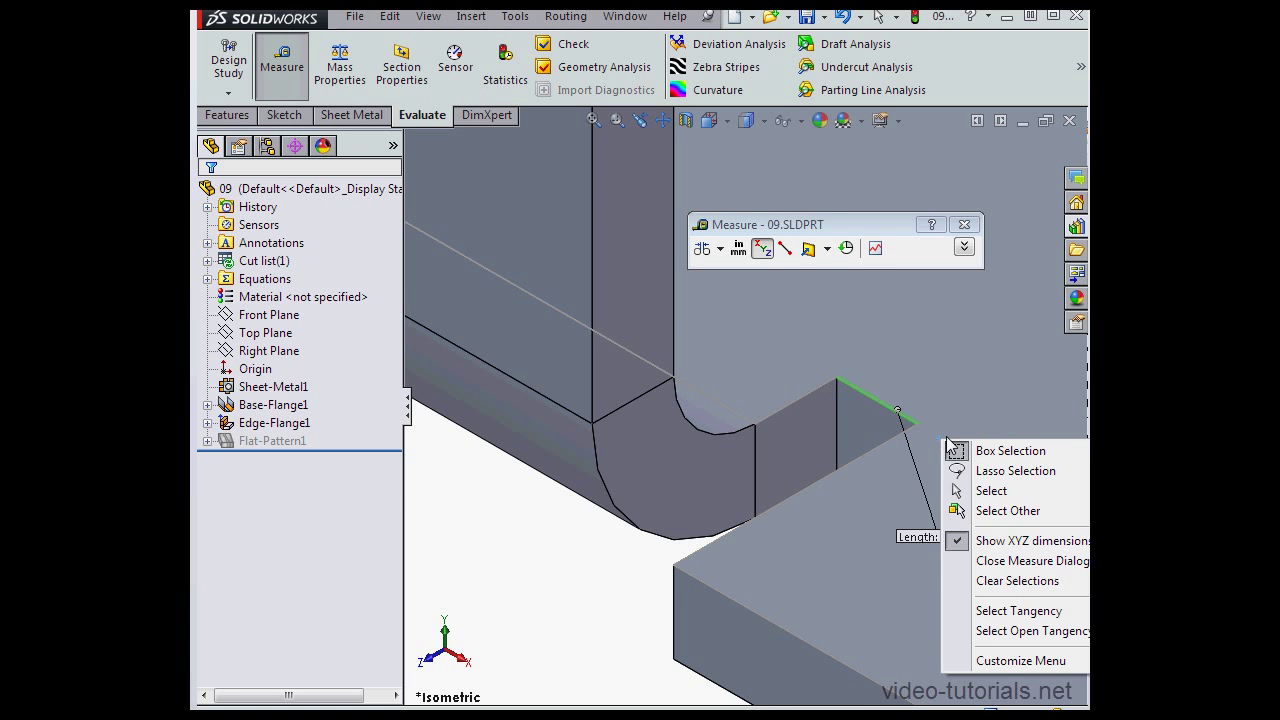
click(1017, 580)
click(795, 400)
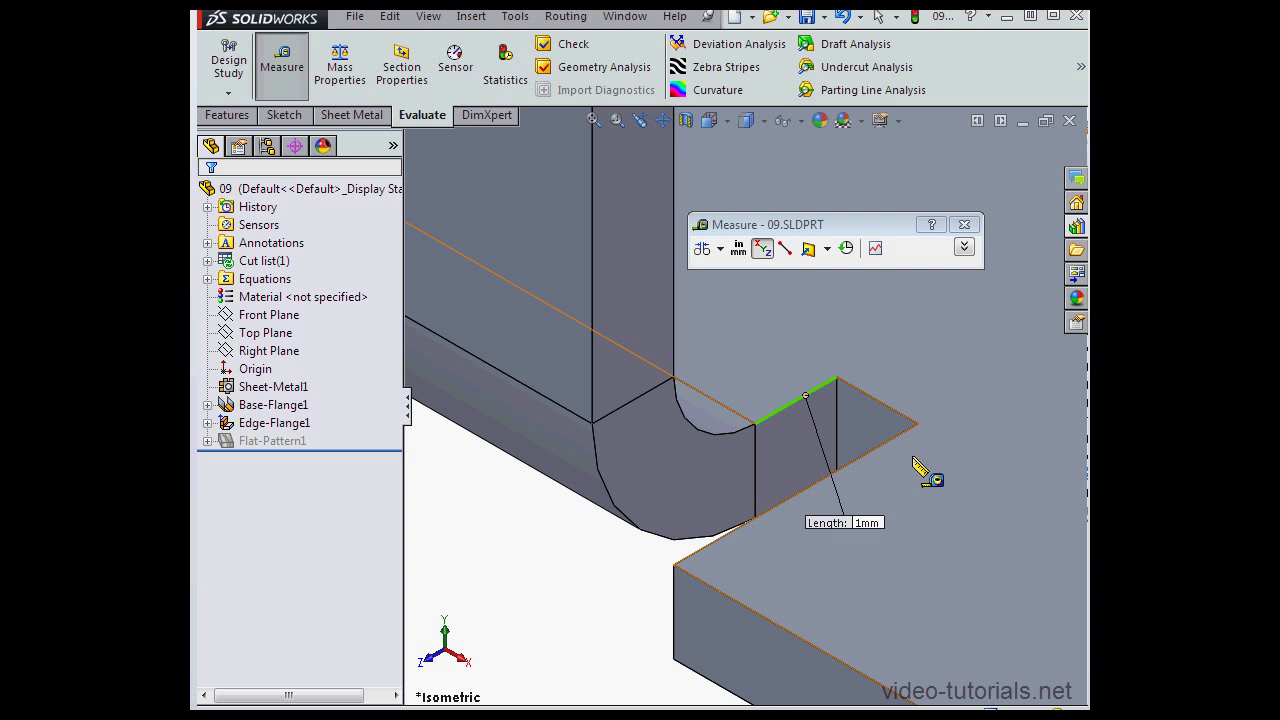
click(964, 225)
click(278, 388)
Switch Sheet-Metal1's auto relief type to Obround, keeping ratio 1
right_click(284, 394)
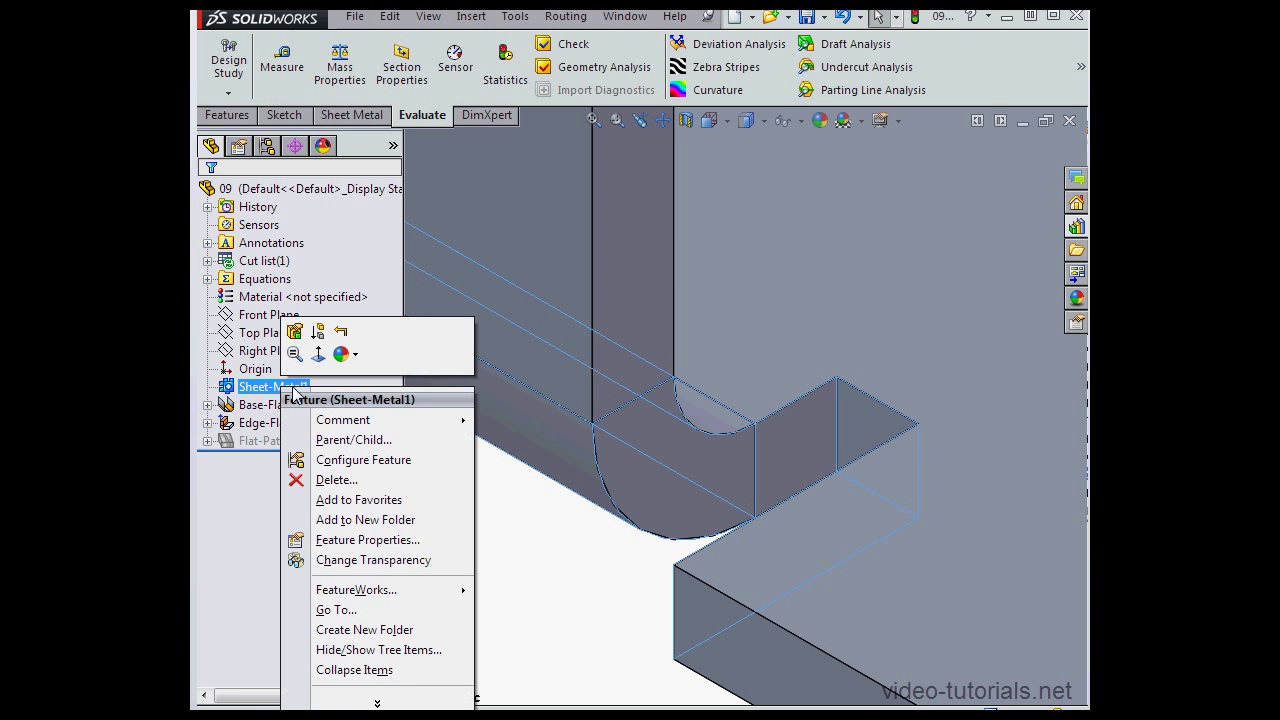
click(295, 335)
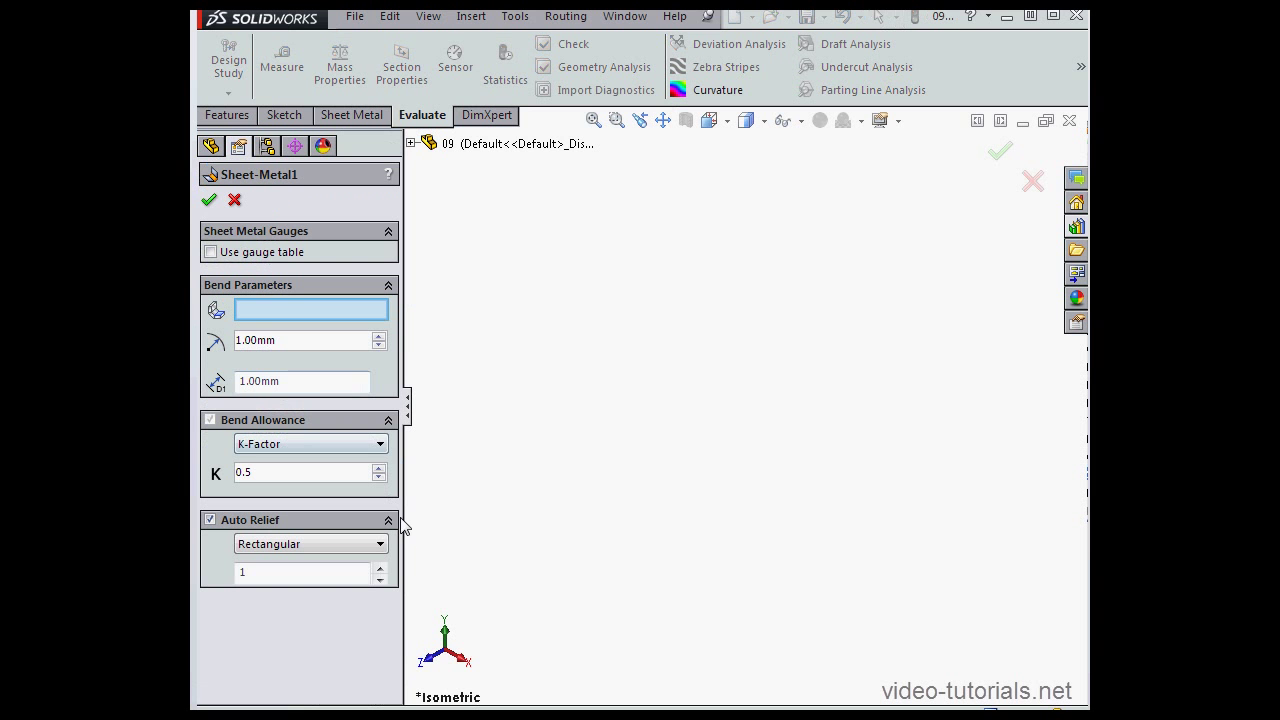
click(381, 544)
click(317, 594)
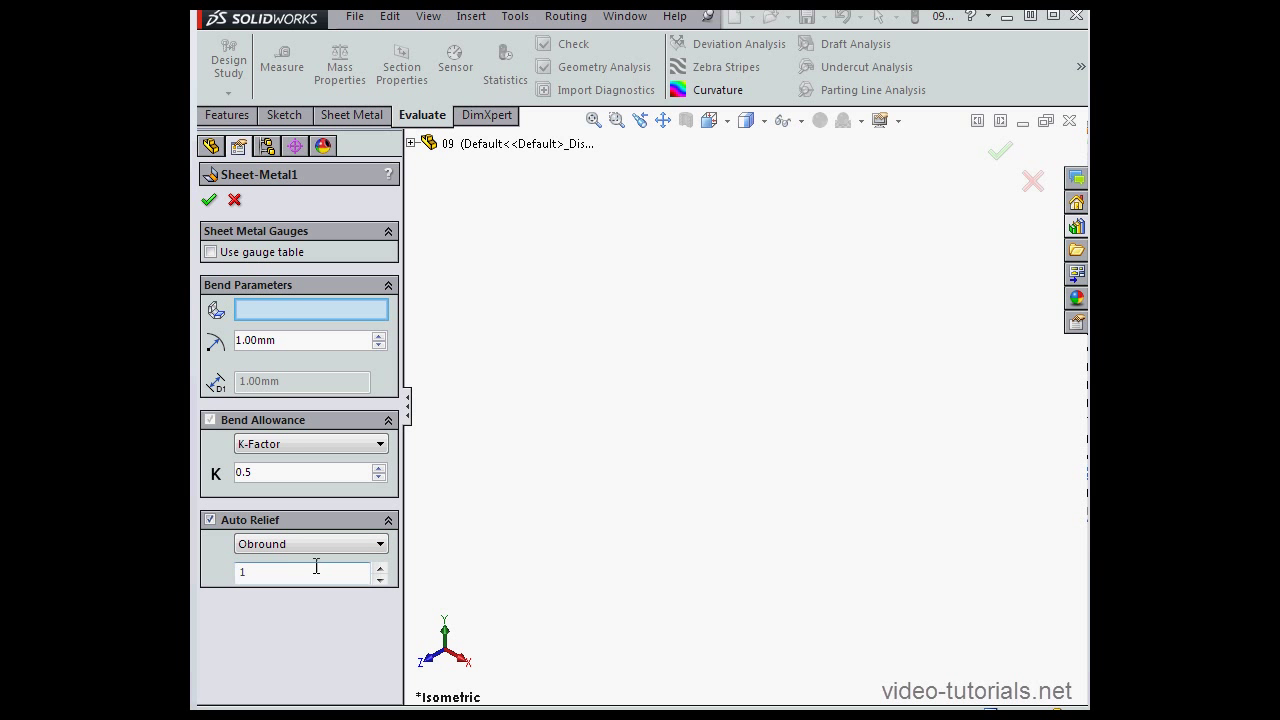
double_click(250, 571)
click(209, 200)
click(281, 66)
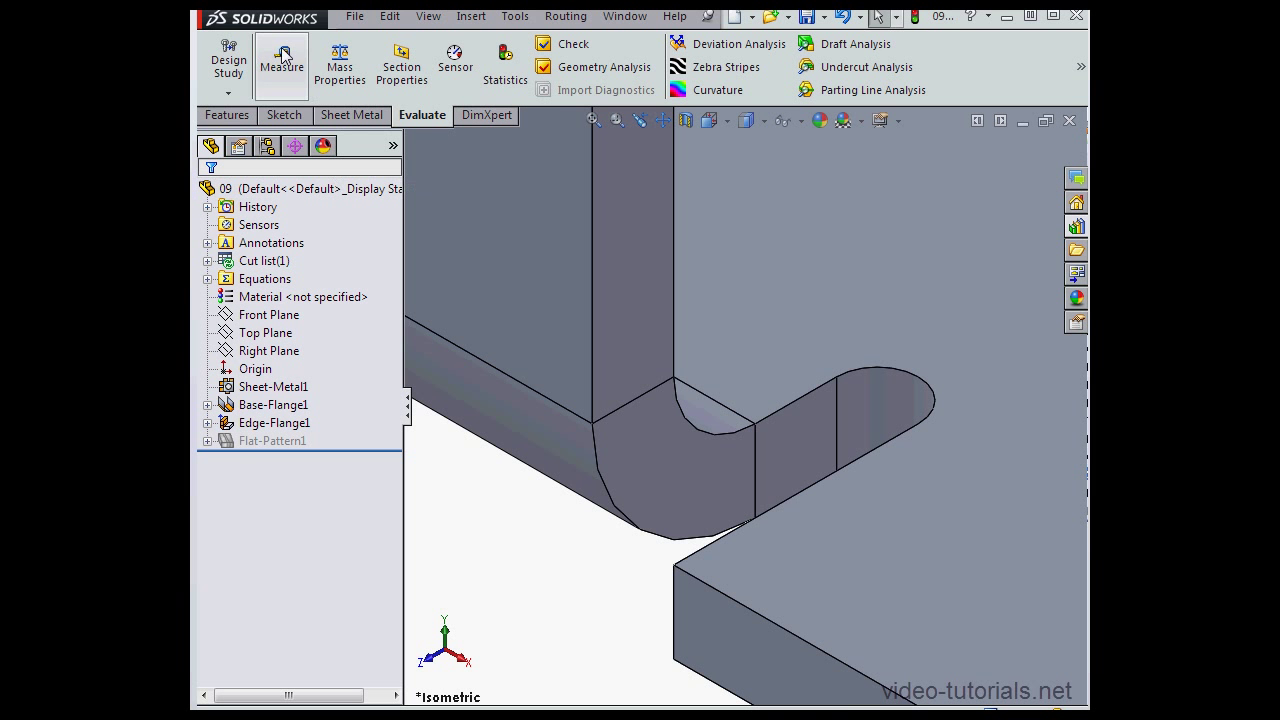
Measure the obround relief's straight edge along the bend at 1 mm, then clear it
click(789, 405)
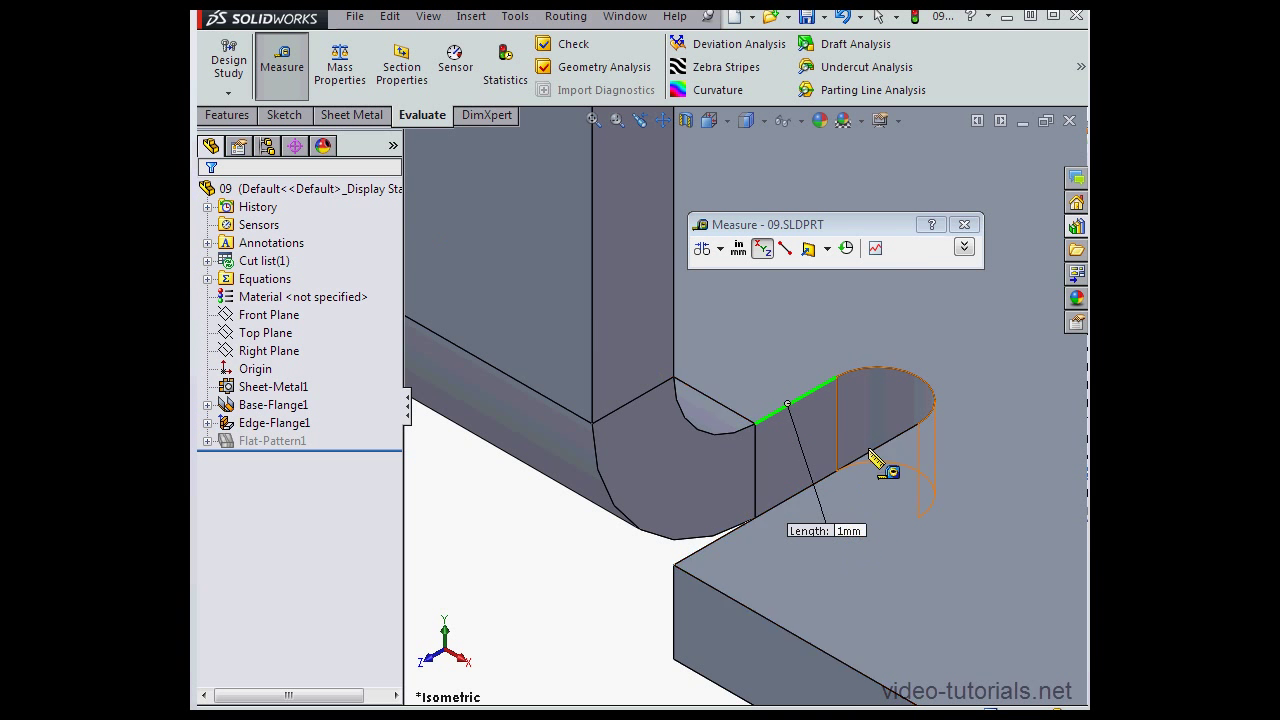
right_click(948, 424)
click(1035, 575)
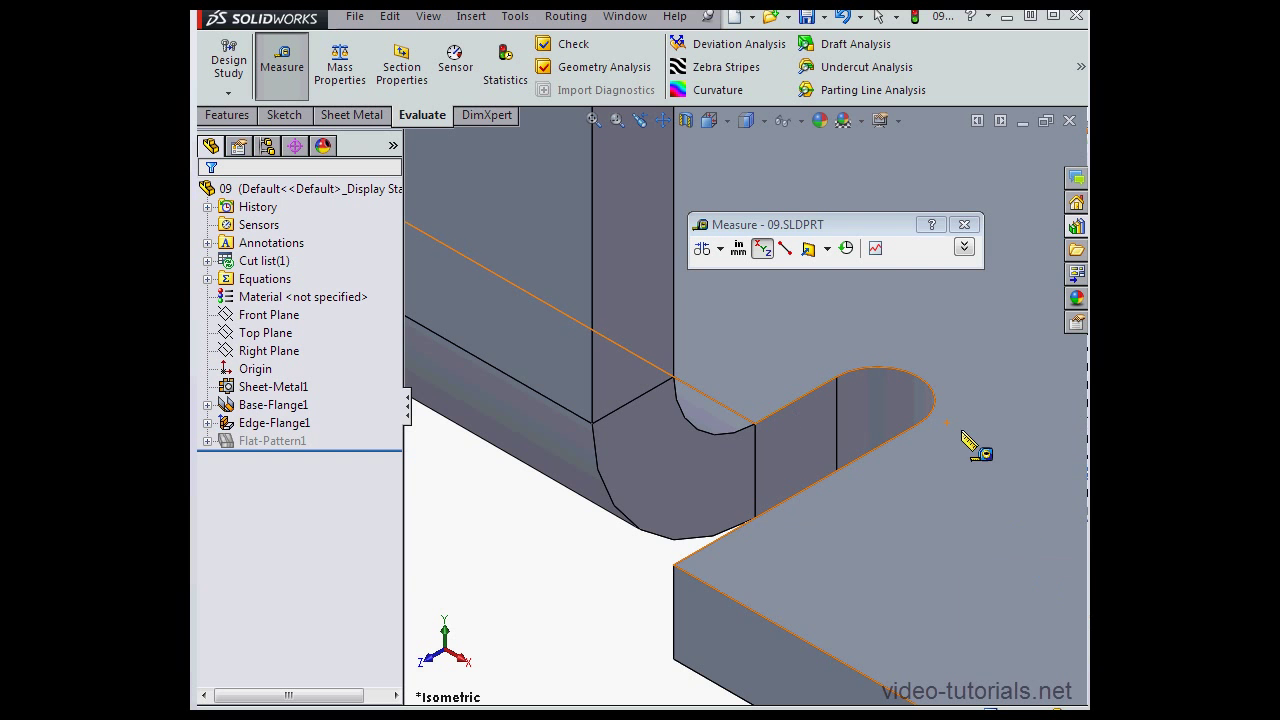